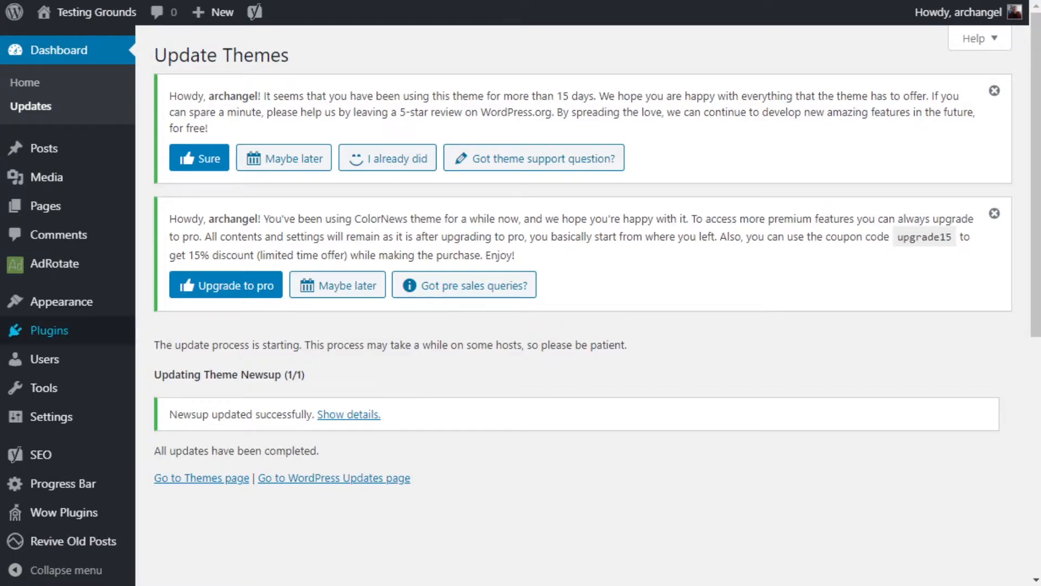
- Search the plugin directory for "publishpress checklist" to find a new plugin to add
{"action": "mouse_move", "coordinate": [48, 331]}
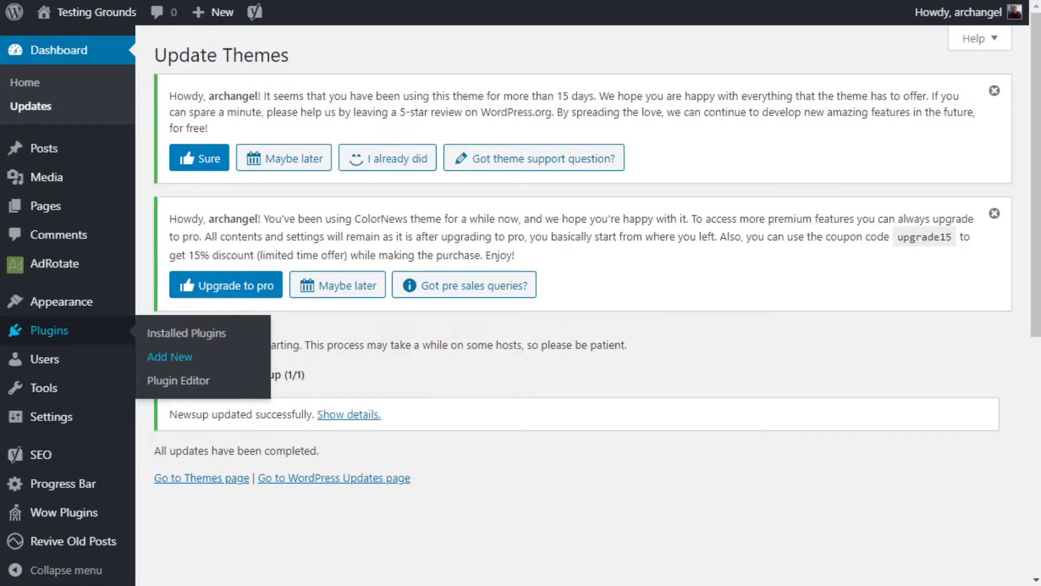
{"action": "left_click", "coordinate": [169, 356]}
{"action": "left_click", "coordinate": [793, 109]}
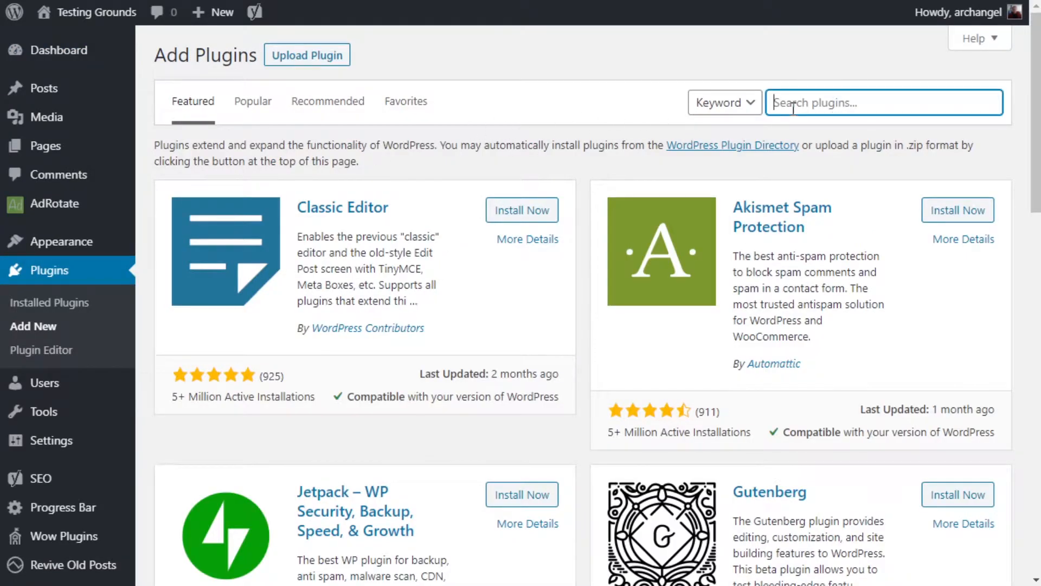
{"action": "type", "text": "publishpress checklist"}
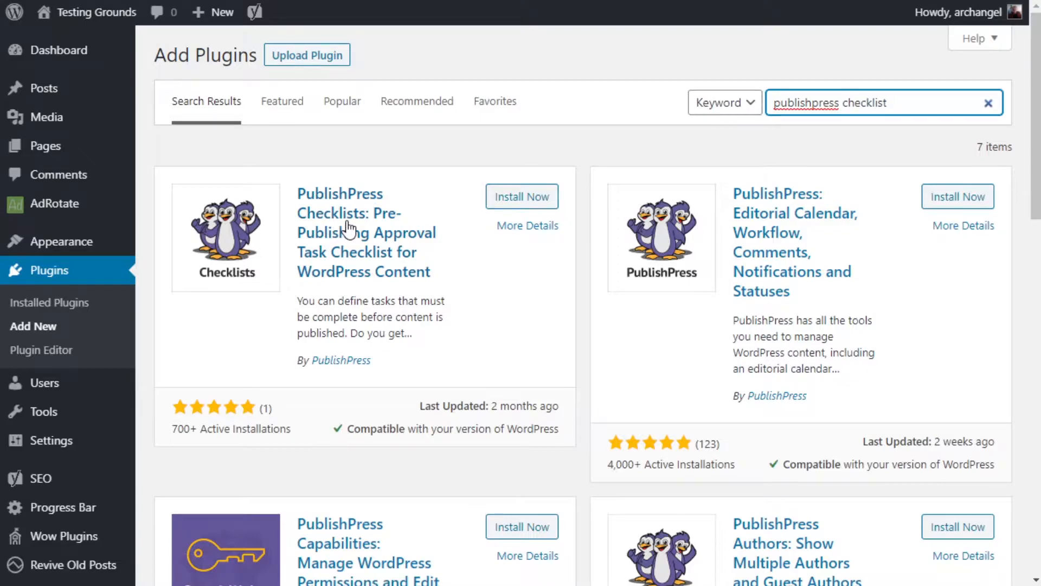
- Install and activate the PublishPress Checklists plugin and open its Checklists page
{"action": "left_click", "coordinate": [509, 205]}
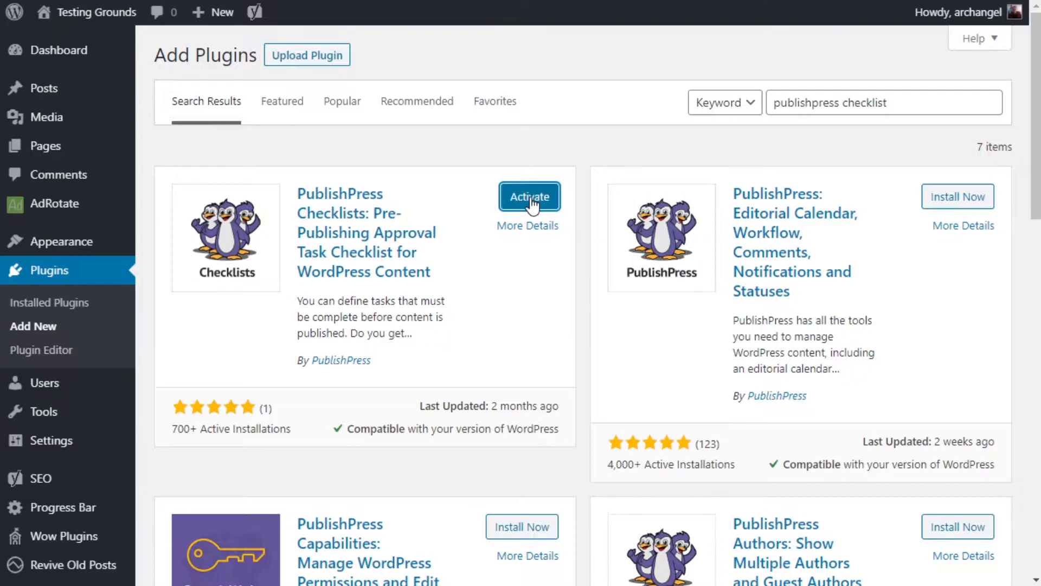
{"action": "left_click", "coordinate": [531, 198]}
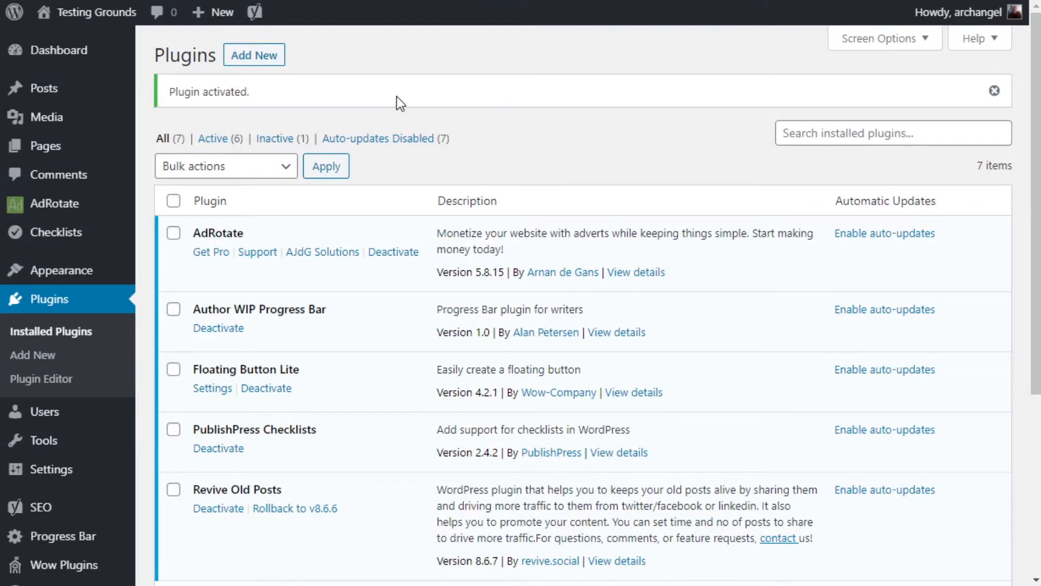
{"action": "mouse_move", "coordinate": [69, 234]}
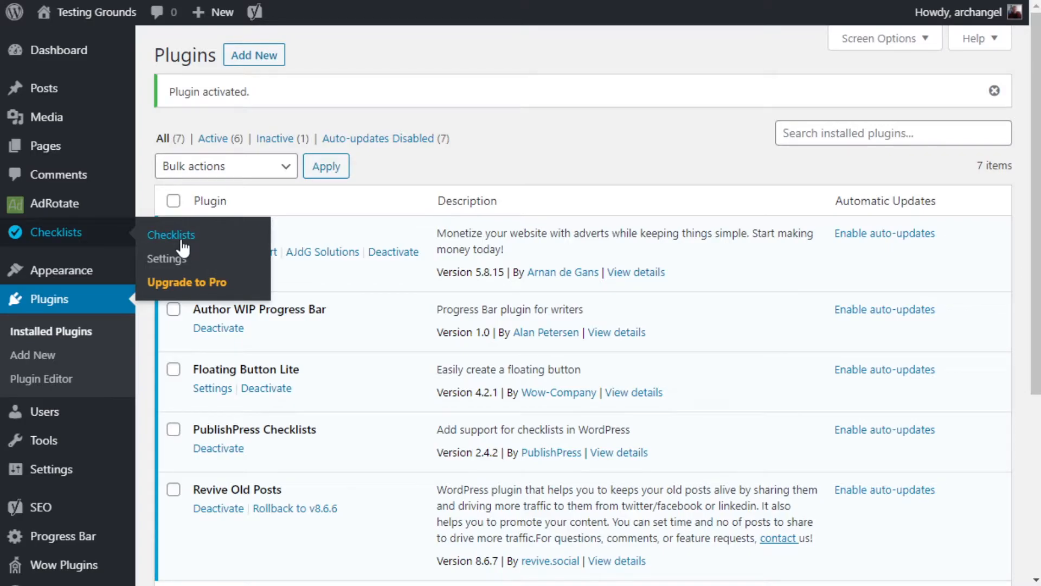
{"action": "left_click", "coordinate": [73, 241]}
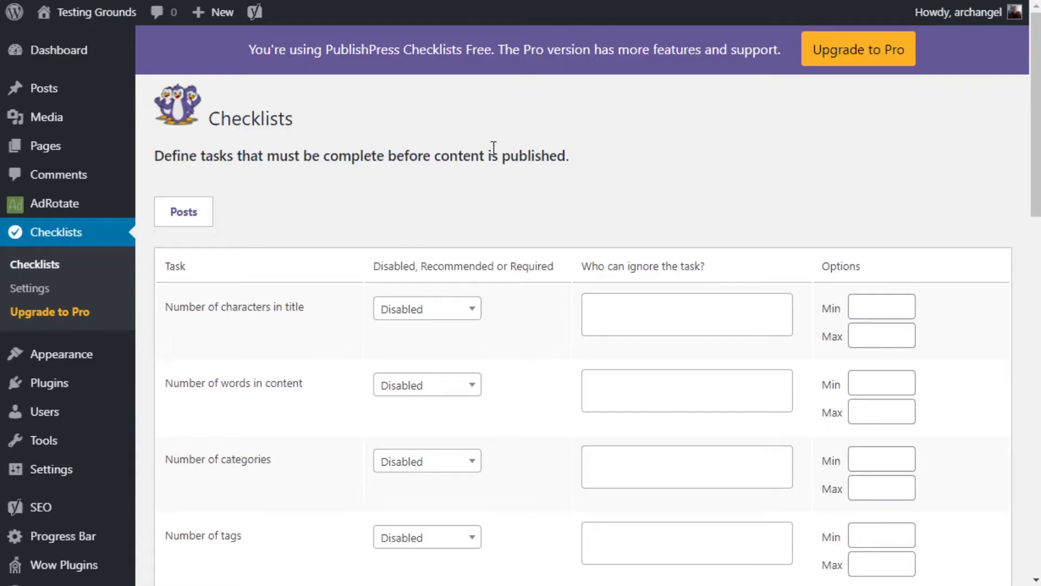
{"action": "left_click", "coordinate": [471, 310]}
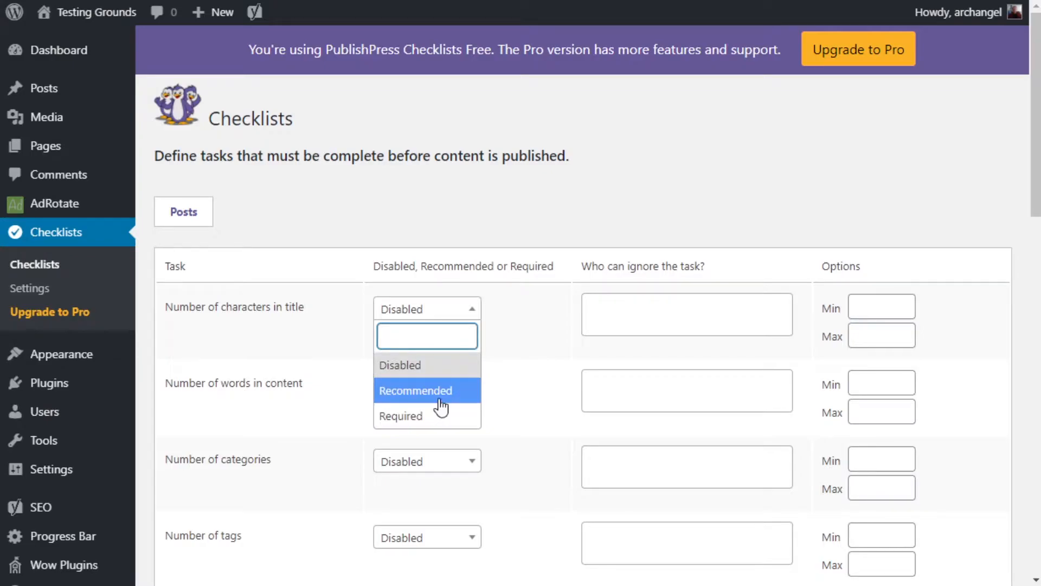
{"action": "left_click", "coordinate": [574, 195]}
{"action": "scroll", "coordinate": [394, 170], "scroll_direction": "down", "scroll_amount": 5}
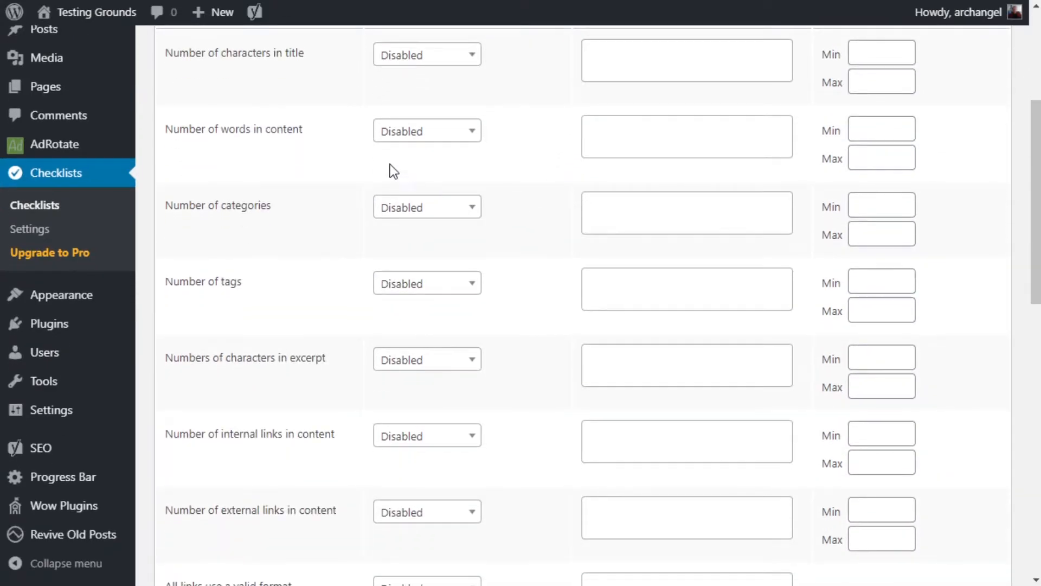
{"action": "scroll", "coordinate": [556, 217], "scroll_direction": "up", "scroll_amount": 3}
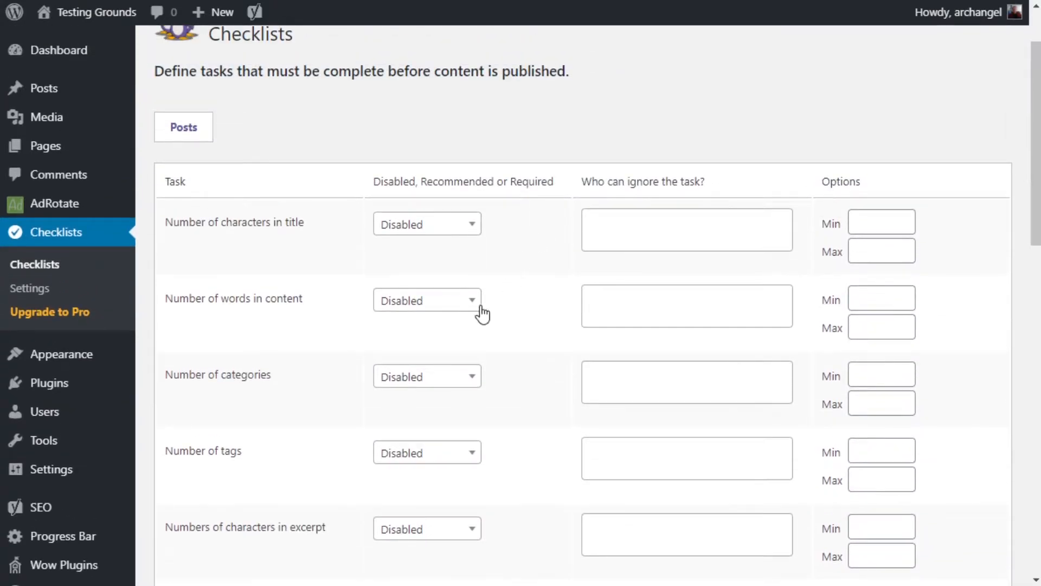
- Make the "Number of words in content" task Required with a minimum of 1000
{"action": "left_click", "coordinate": [468, 302]}
{"action": "left_click", "coordinate": [423, 408]}
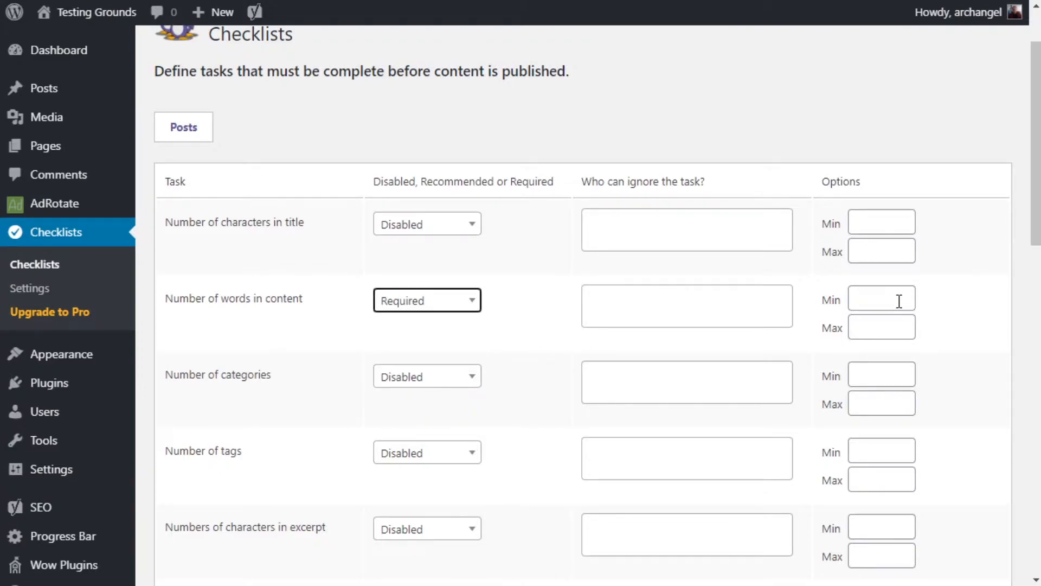
{"action": "left_click", "coordinate": [879, 295]}
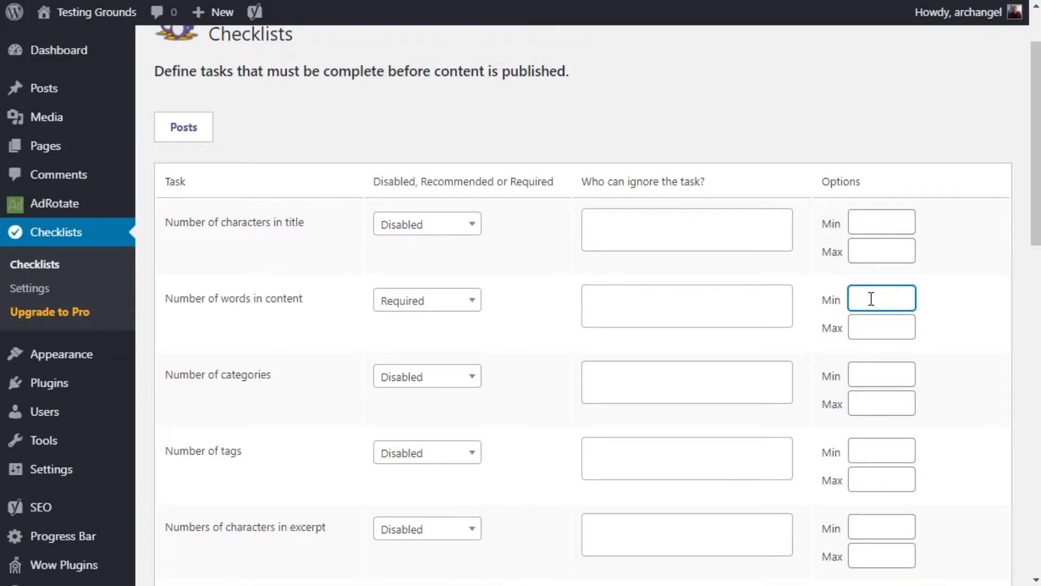
{"action": "type", "text": "1000"}
{"action": "key", "text": "Tab"}
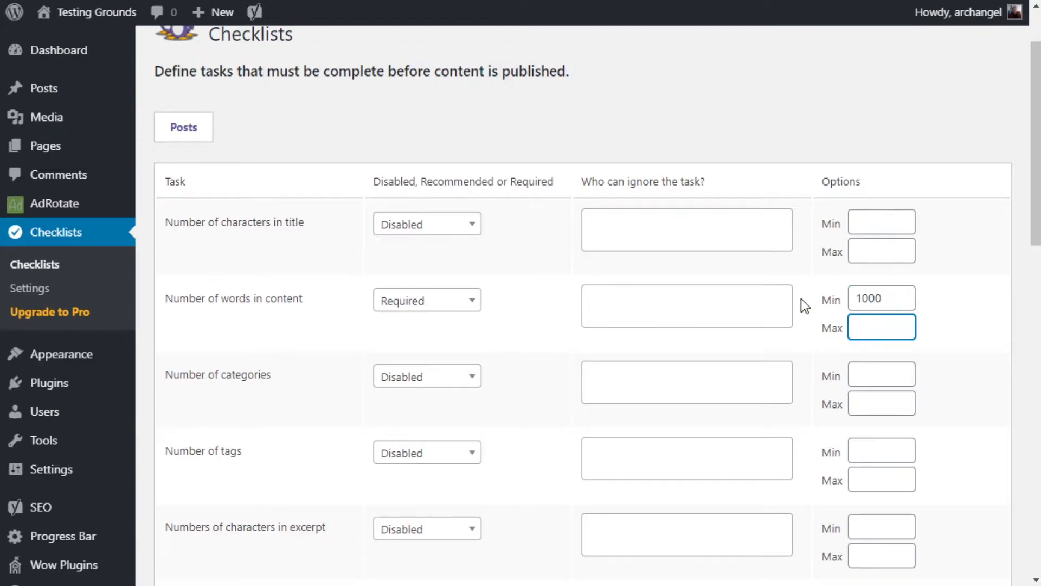
- Make the "Number of categories" and "Number of tags" tasks Required, each with a minimum of 1
{"action": "left_click", "coordinate": [462, 381]}
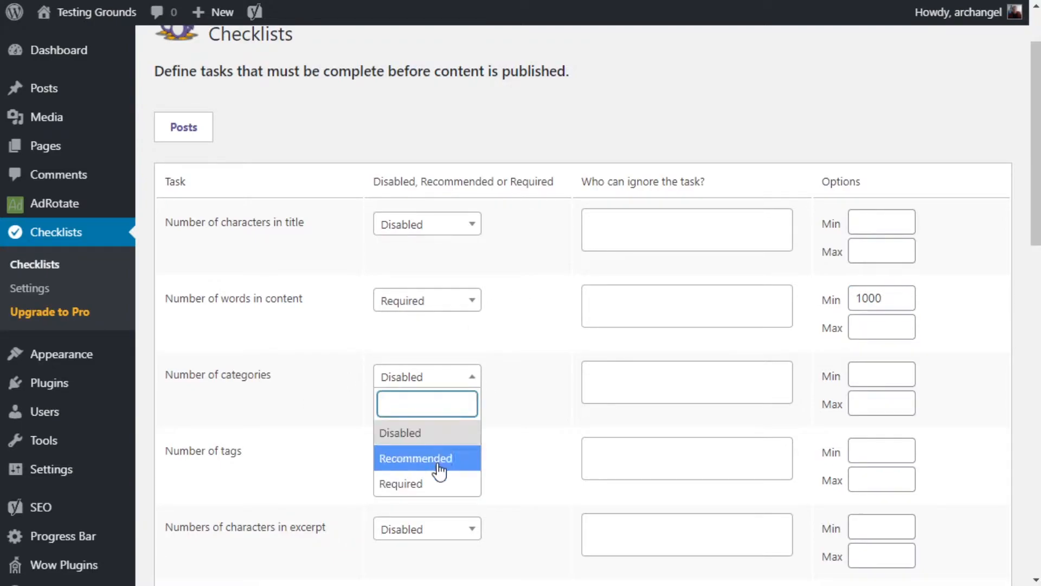
{"action": "left_click", "coordinate": [425, 485]}
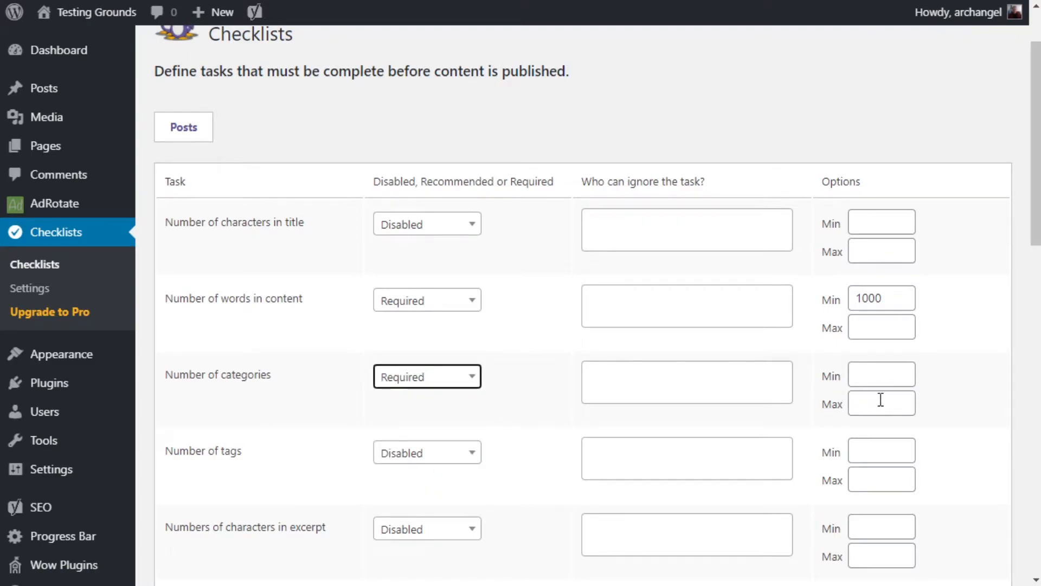
{"action": "left_click", "coordinate": [890, 379]}
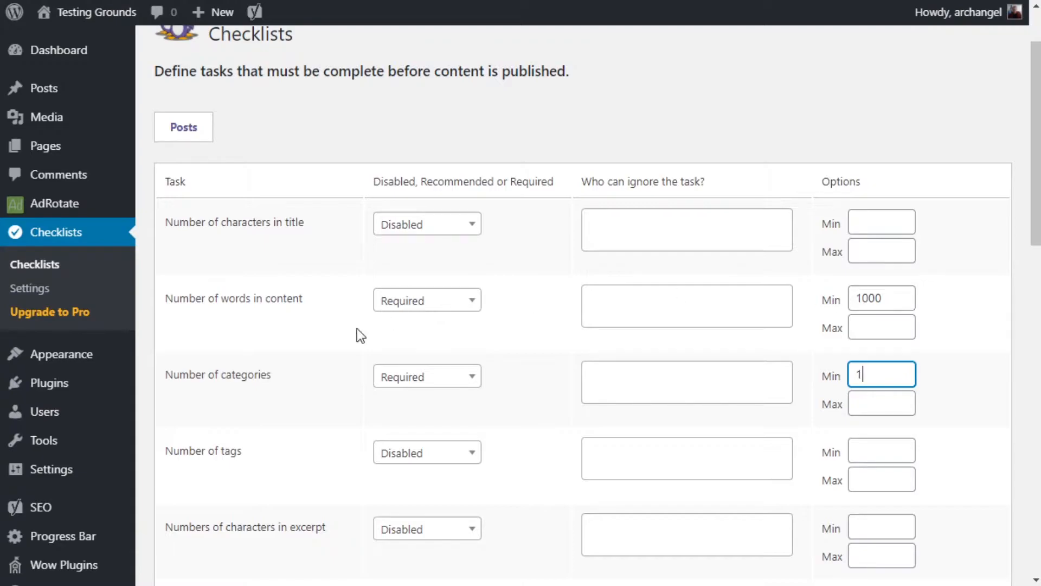
{"action": "left_click", "coordinate": [431, 454]}
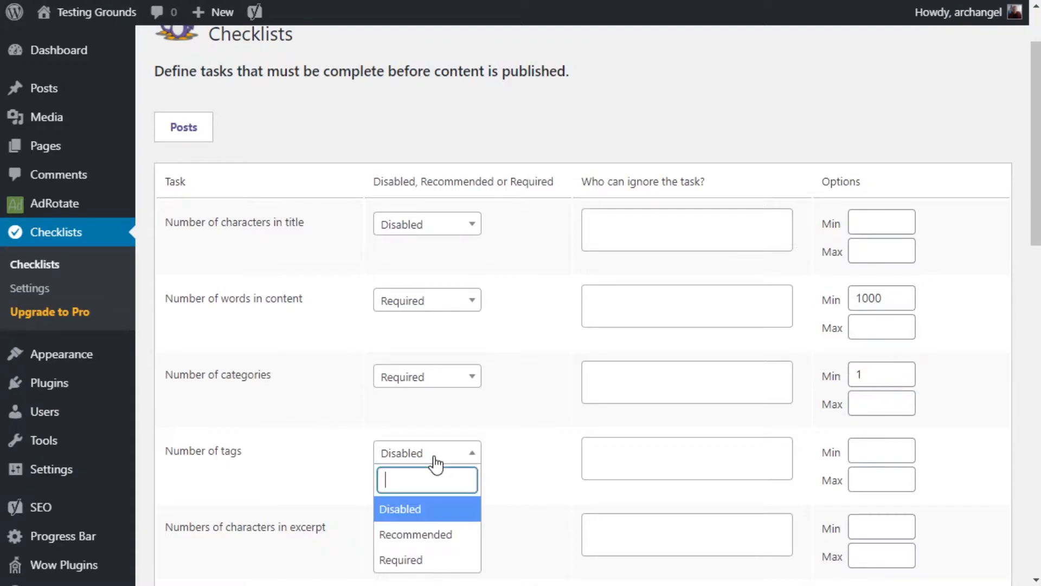
{"action": "left_click", "coordinate": [421, 561]}
{"action": "left_click", "coordinate": [862, 451]}
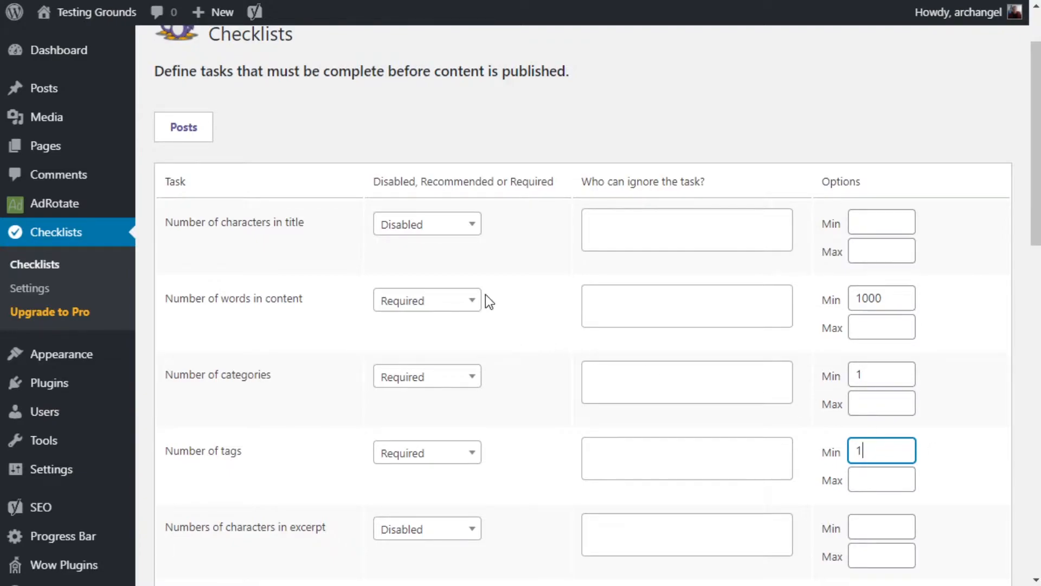
- Make the "Number of internal links in content" task Required with a minimum of 3
{"action": "scroll", "coordinate": [483, 297], "scroll_direction": "down", "scroll_amount": 5}
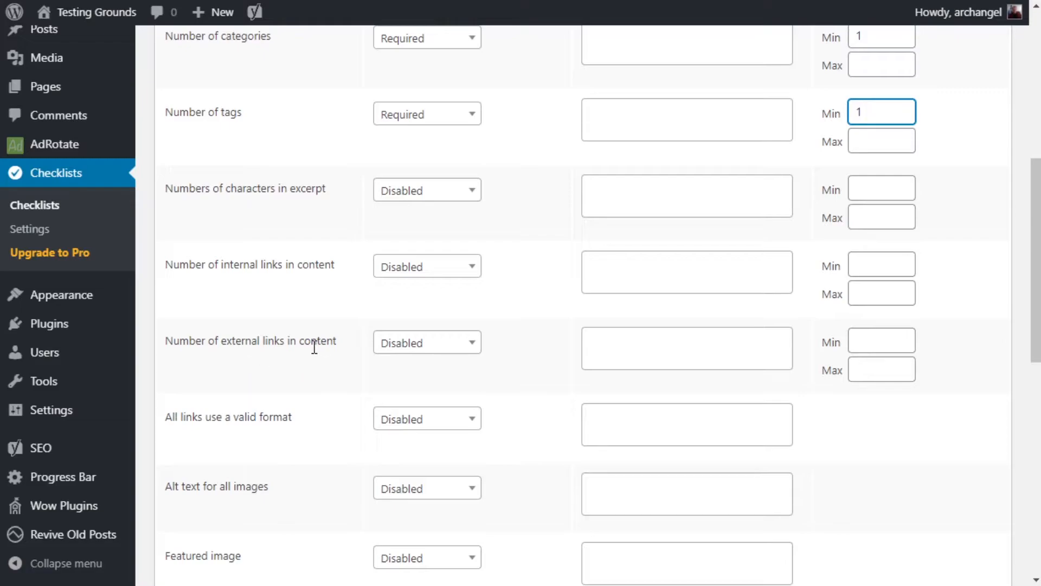
{"action": "left_click", "coordinate": [427, 271]}
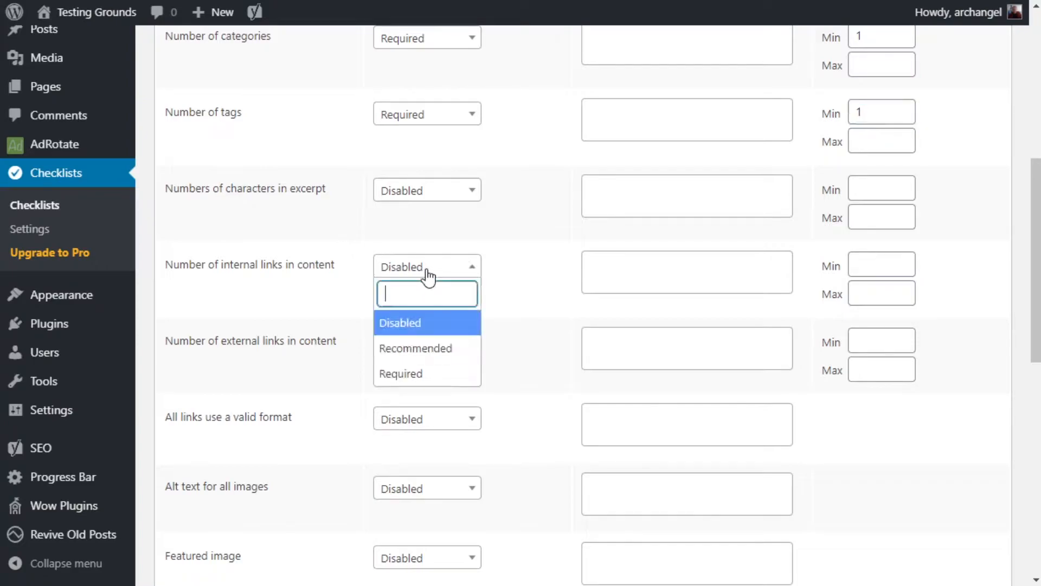
{"action": "left_click", "coordinate": [410, 374]}
{"action": "left_click", "coordinate": [868, 265]}
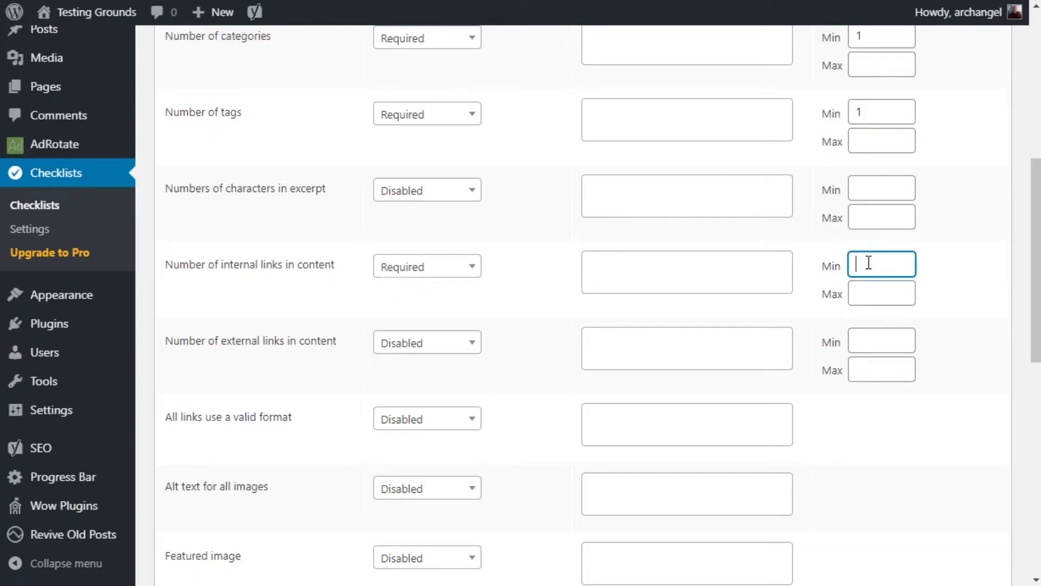
{"action": "type", "text": "3"}
- Make the "Number of external links in content" task Required with a minimum of 3
{"action": "left_click", "coordinate": [405, 350]}
{"action": "left_click", "coordinate": [393, 457]}
{"action": "left_click", "coordinate": [864, 340]}
{"action": "type", "text": "3"}
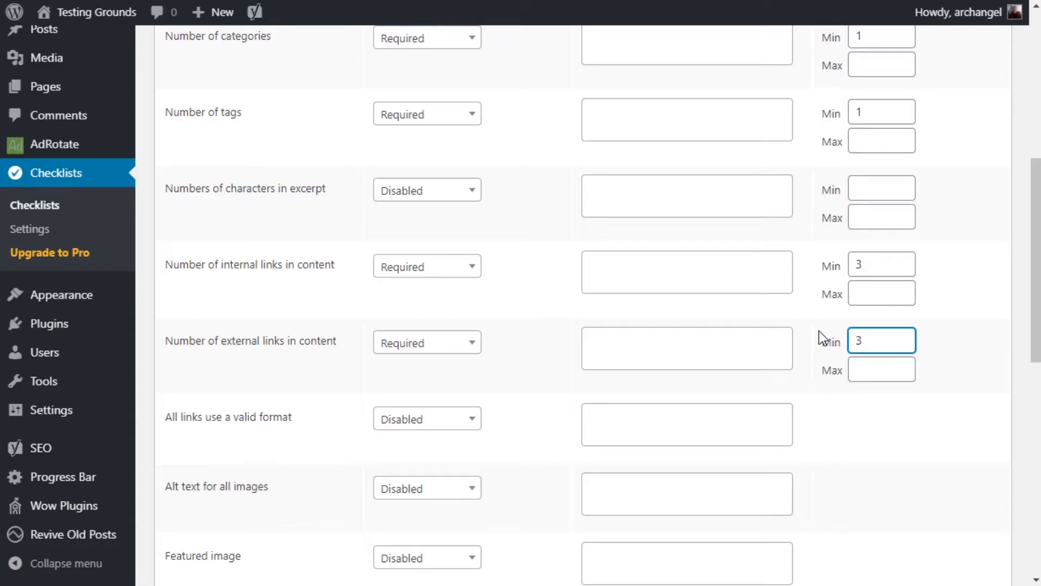
- Set the "Featured image" checklist task to Recommended
{"action": "scroll", "coordinate": [536, 278], "scroll_direction": "down", "scroll_amount": 6}
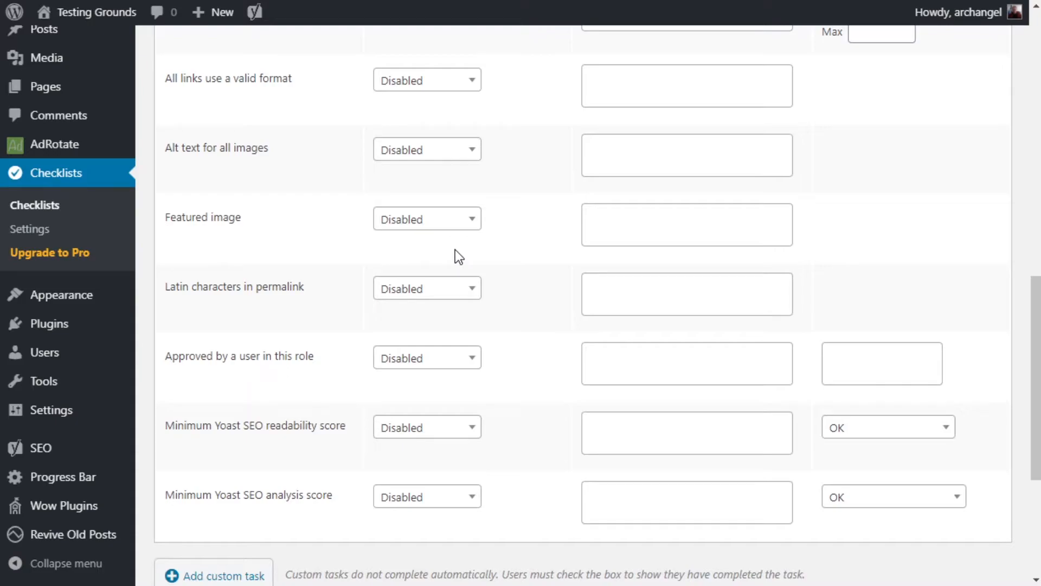
{"action": "left_click", "coordinate": [467, 228]}
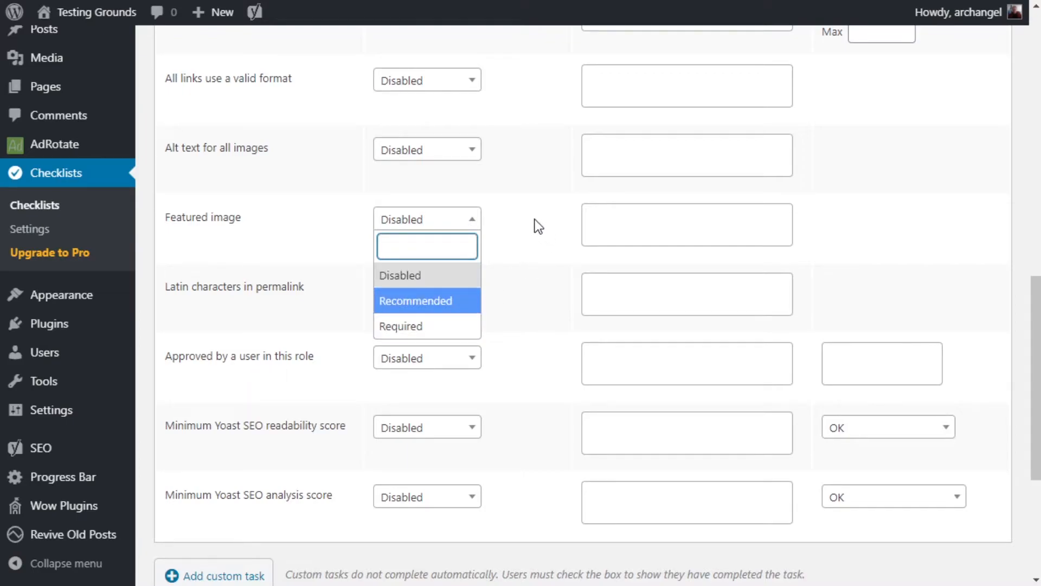
{"action": "left_click", "coordinate": [445, 304]}
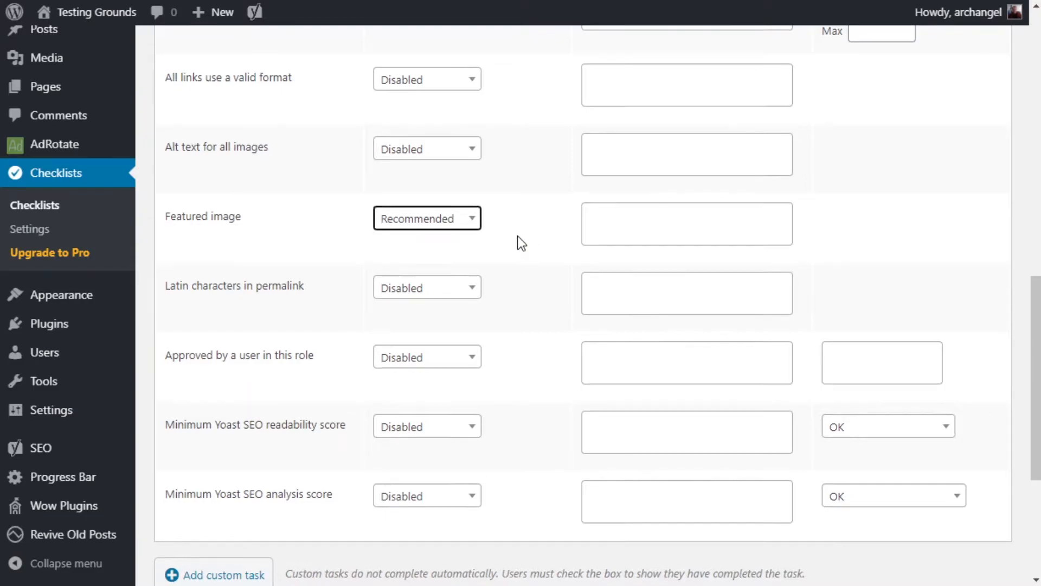
- Try the Required option for the "Approved by a user in this role" task and set it back to Disabled
{"action": "scroll", "coordinate": [522, 242], "scroll_direction": "down", "scroll_amount": 3}
{"action": "left_click", "coordinate": [444, 195]}
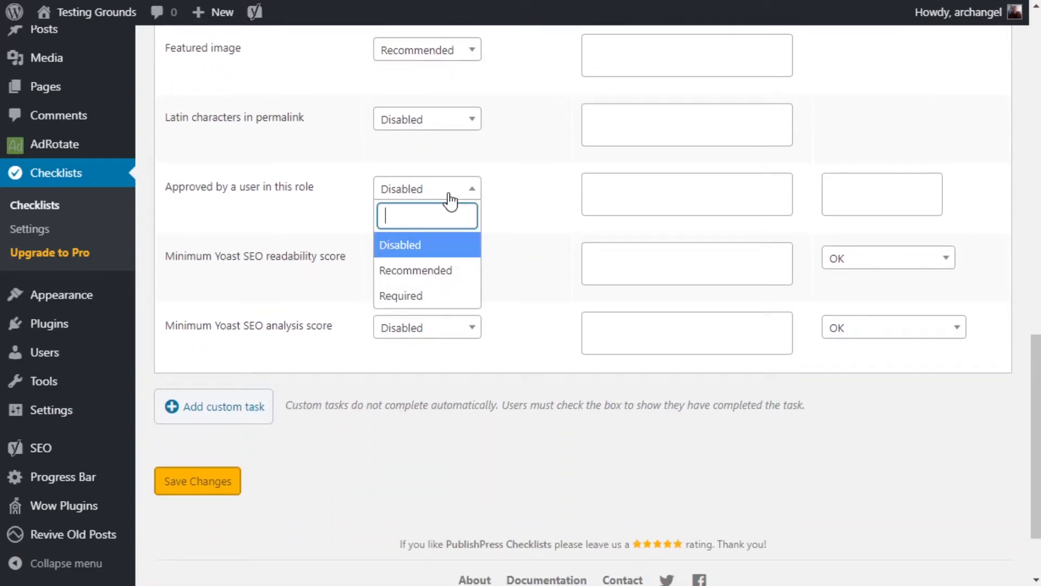
{"action": "left_click", "coordinate": [433, 297]}
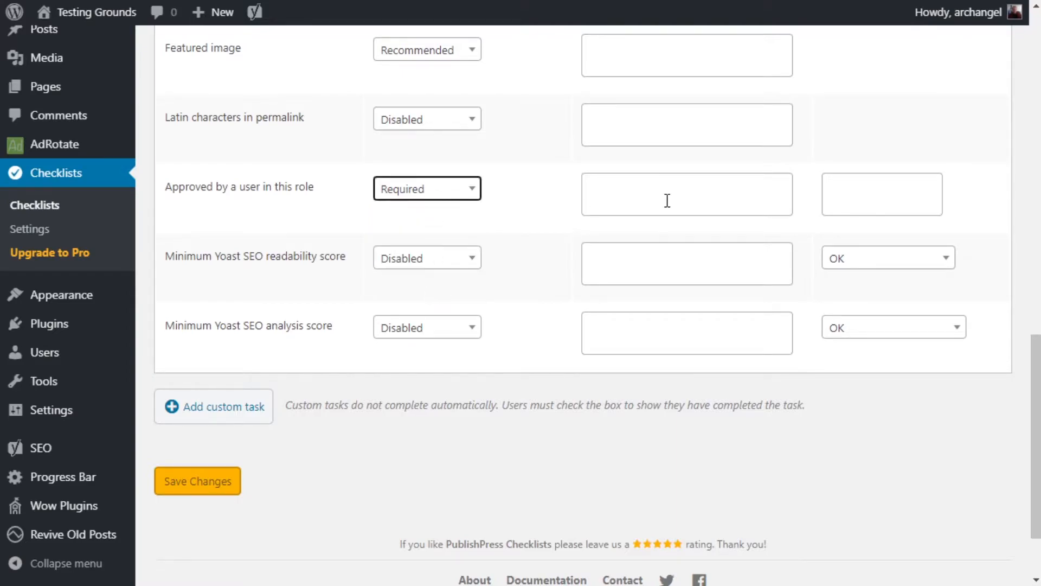
{"action": "left_click", "coordinate": [421, 194]}
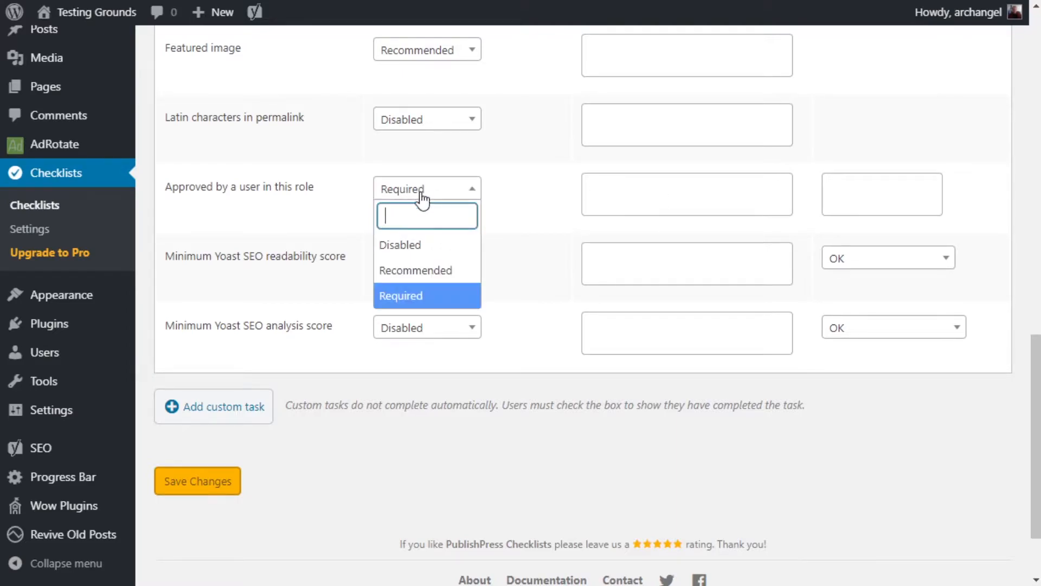
{"action": "left_click", "coordinate": [417, 250]}
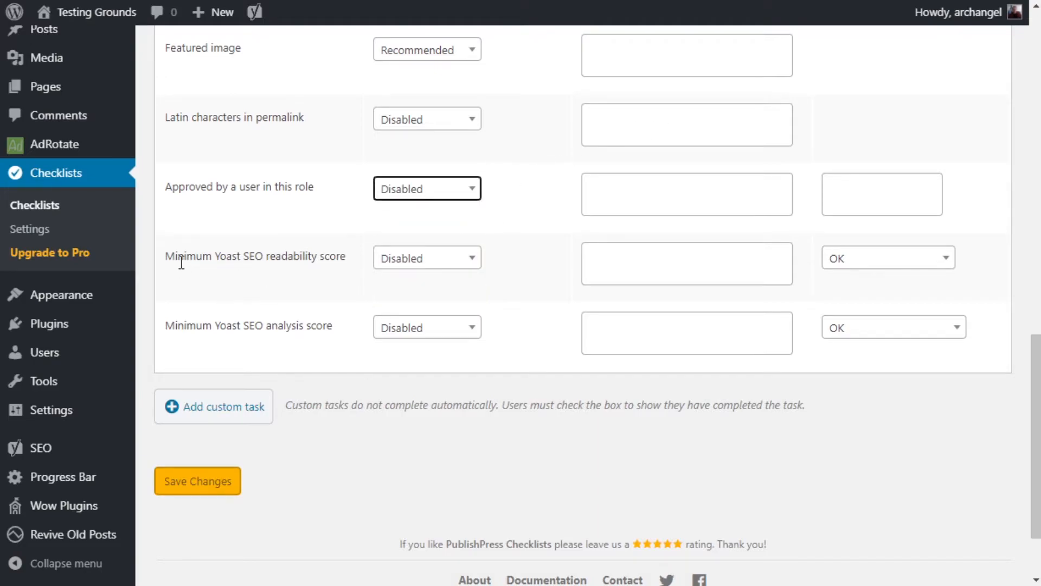
{"action": "left_click_drag", "start_coordinate": [166, 256], "coordinate": [346, 256]}
{"action": "left_click_drag", "start_coordinate": [243, 326], "coordinate": [333, 324]}
{"action": "left_click", "coordinate": [307, 251]}
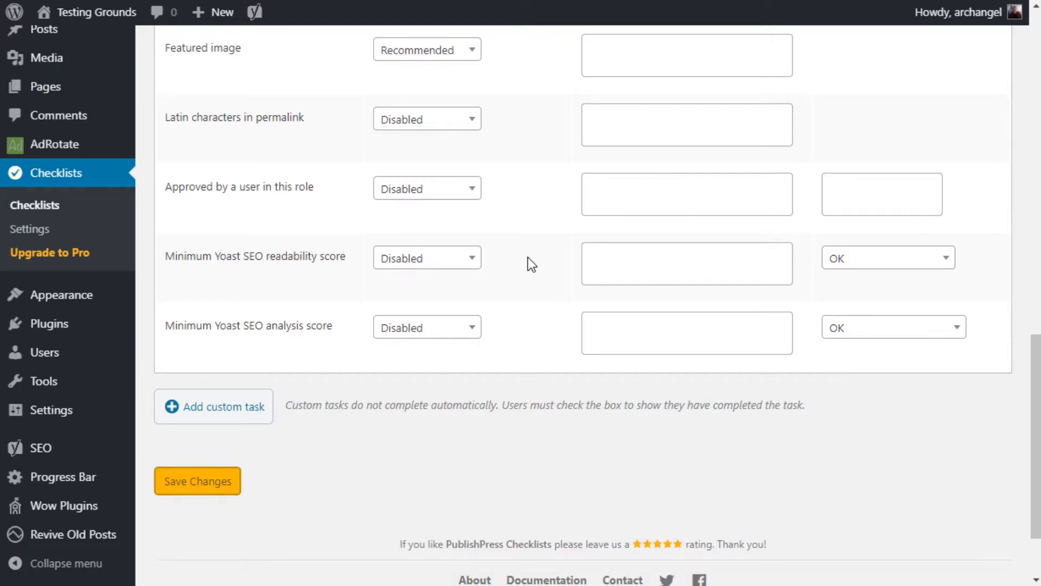
- Add a custom task named "Make sure secondary phrases are in text." and set it to Required
{"action": "left_click", "coordinate": [215, 414]}
{"action": "left_click", "coordinate": [206, 401]}
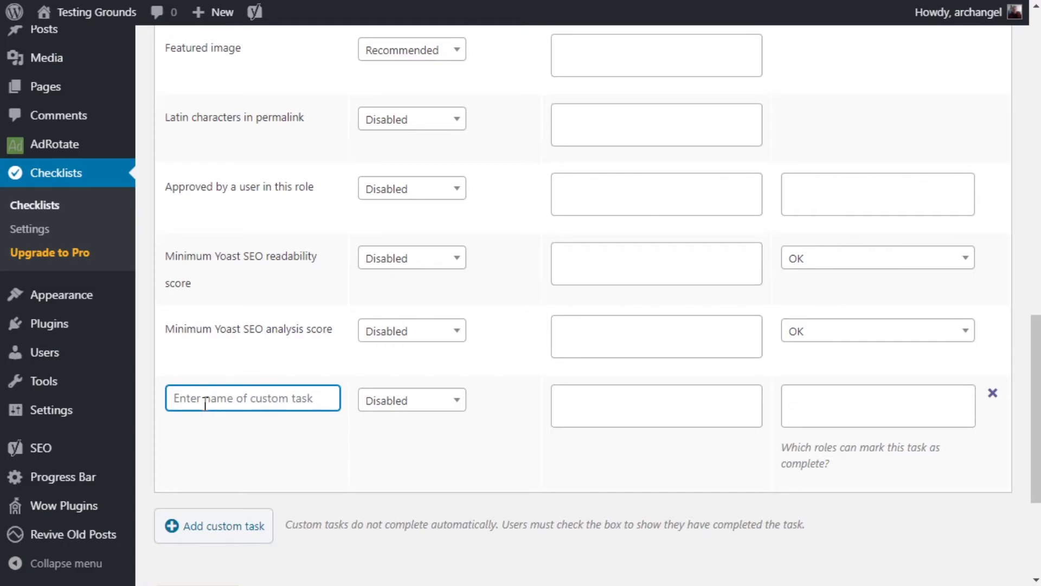
{"action": "type", "text": "Make sure se"}
{"action": "type", "text": "ccond"}
{"action": "key", "text": "BackSpace"}
{"action": "key", "text": "BackSpace"}
{"action": "key", "text": "BackSpace"}
{"action": "key", "text": "BackSpace"}
{"action": "type", "text": "ondary phrases are in "}
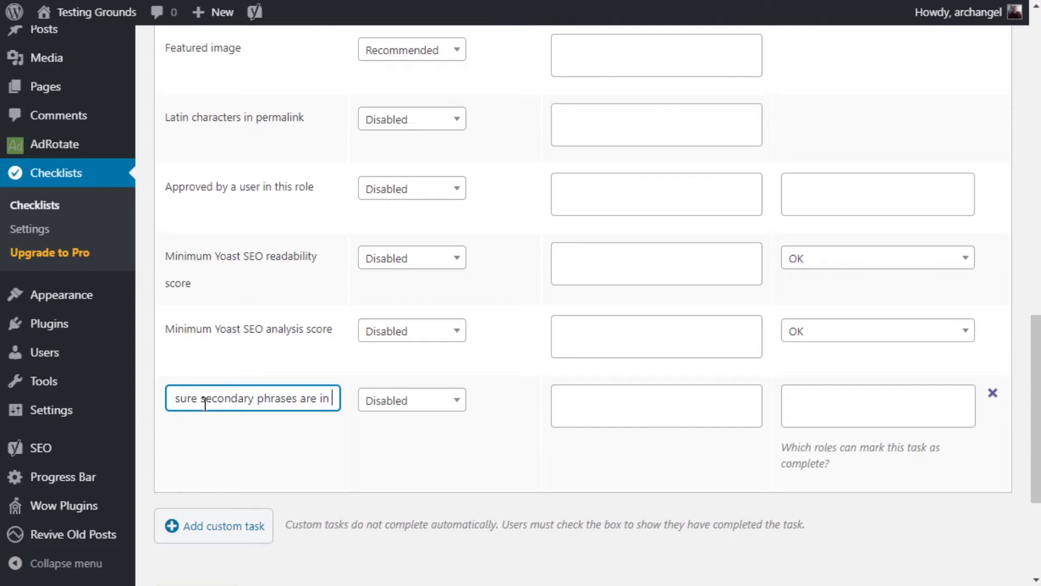
{"action": "type", "text": "text."}
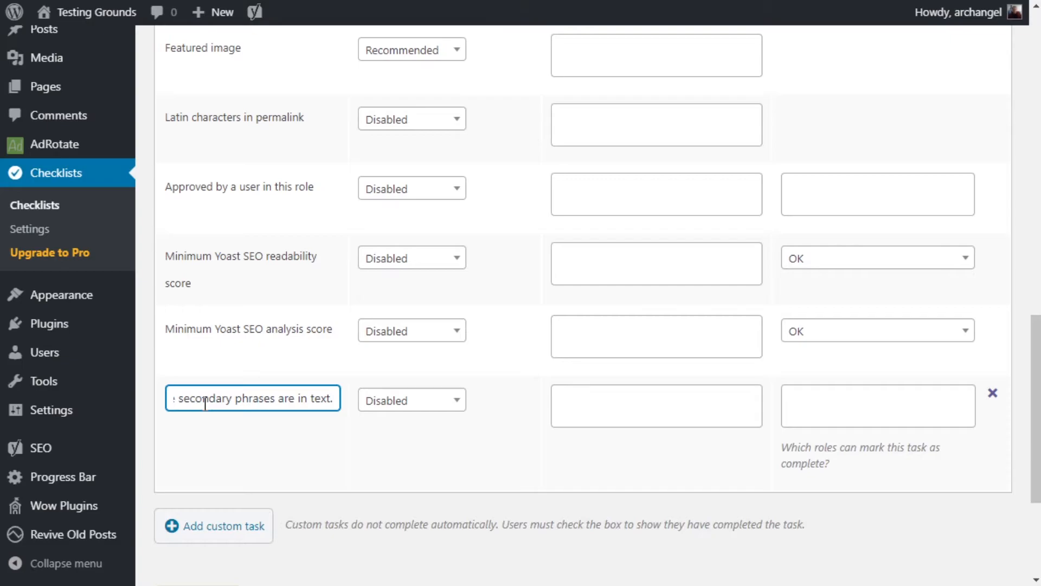
{"action": "left_click", "coordinate": [383, 400]}
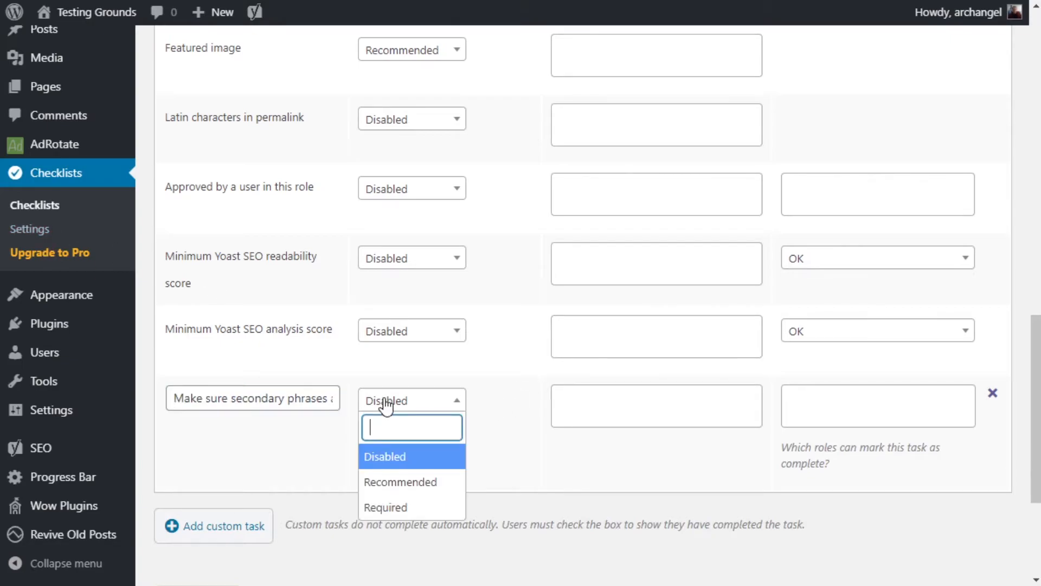
{"action": "left_click", "coordinate": [395, 506]}
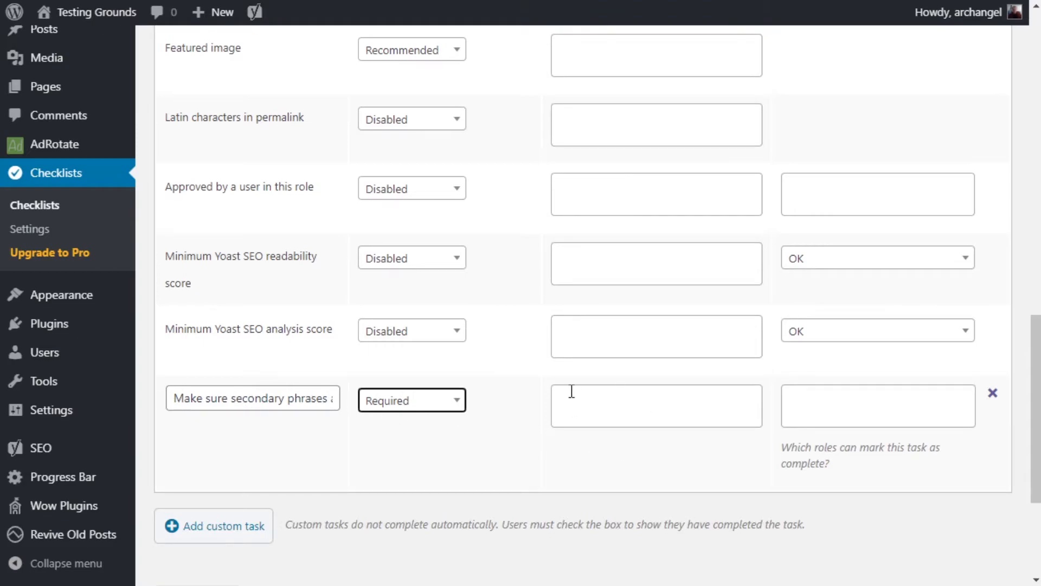
- Save the changes to the posts checklist
{"action": "scroll", "coordinate": [461, 447], "scroll_direction": "down", "scroll_amount": 4}
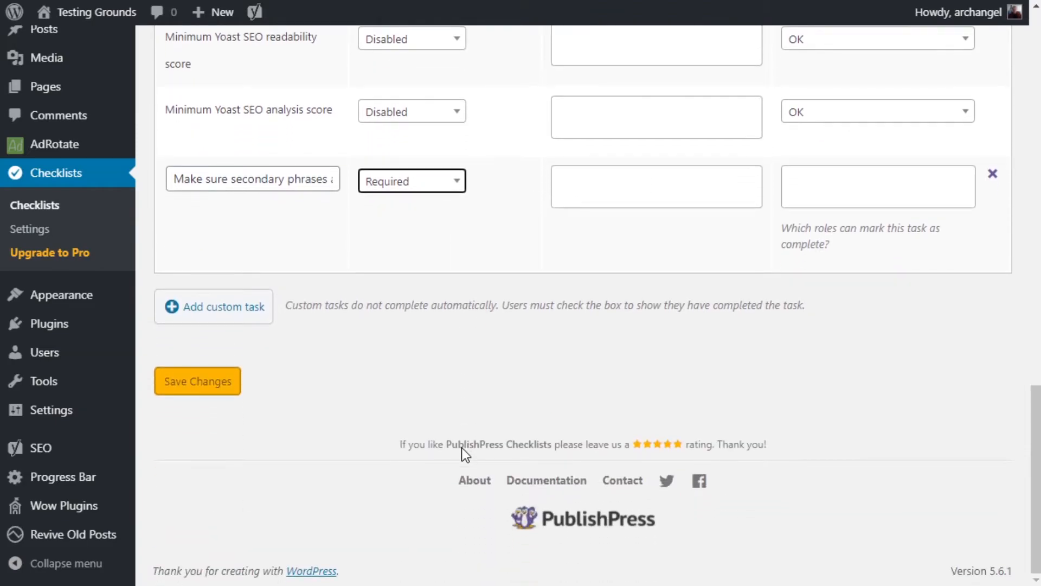
{"action": "left_click", "coordinate": [199, 381]}
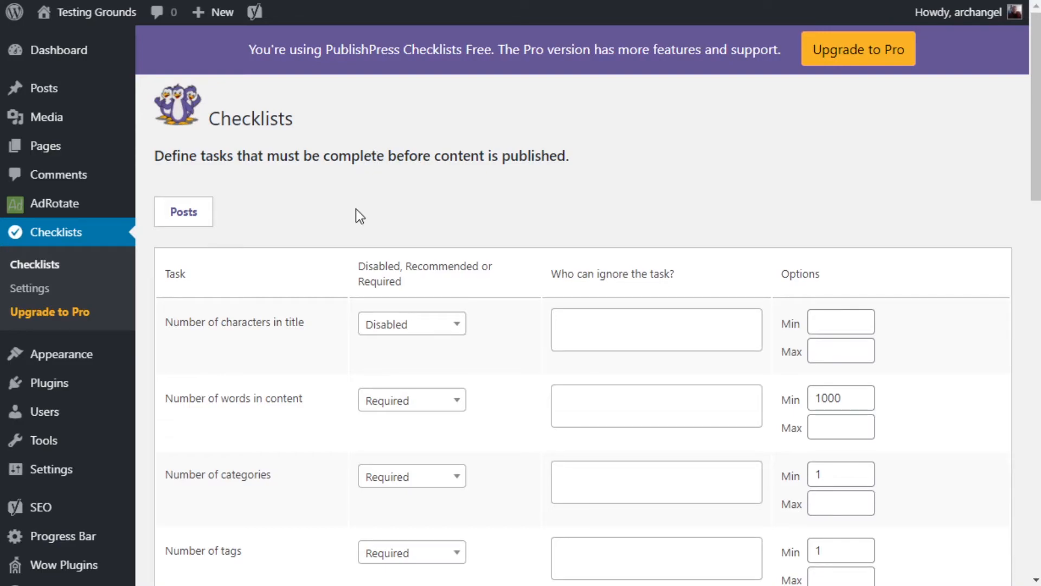
- Create a new post and try to publish it while it is still empty
{"action": "mouse_move", "coordinate": [43, 87]}
{"action": "left_click", "coordinate": [187, 114]}
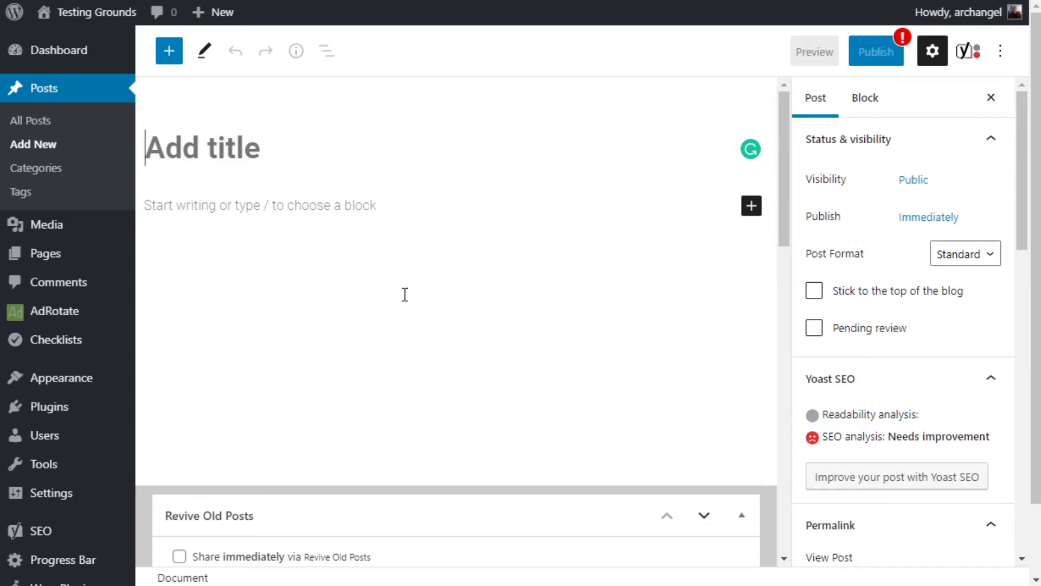
{"action": "left_click", "coordinate": [876, 49]}
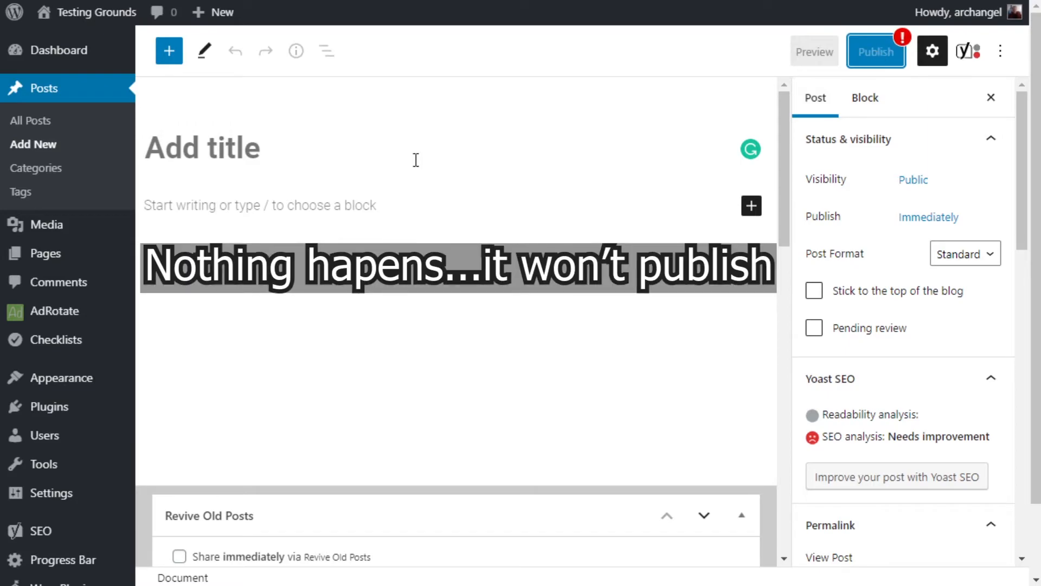
- Title the post "Test" and enter "This is a test text." as its first paragraph
{"action": "left_click", "coordinate": [312, 157]}
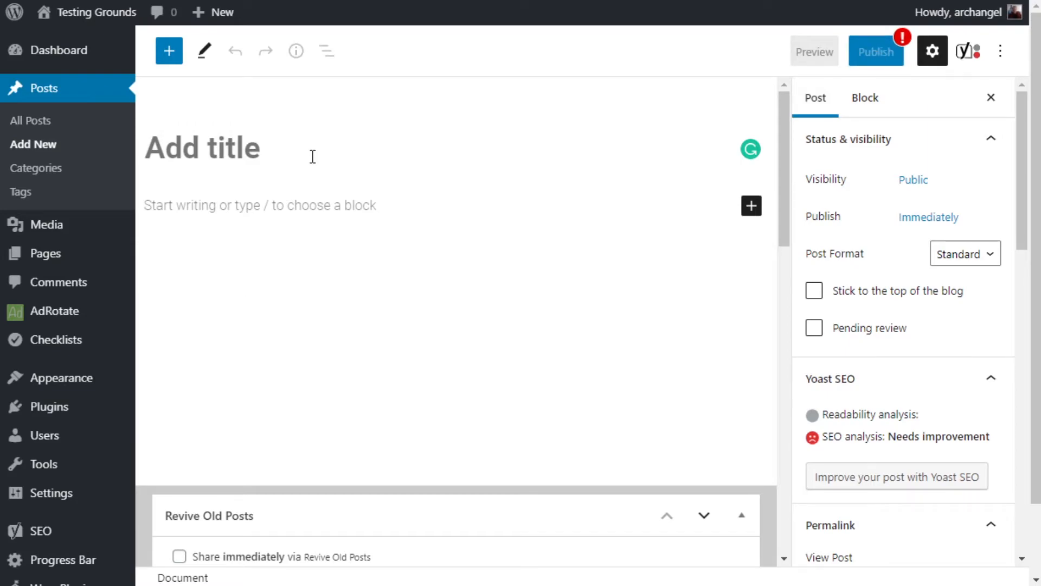
{"action": "type", "text": "Test"}
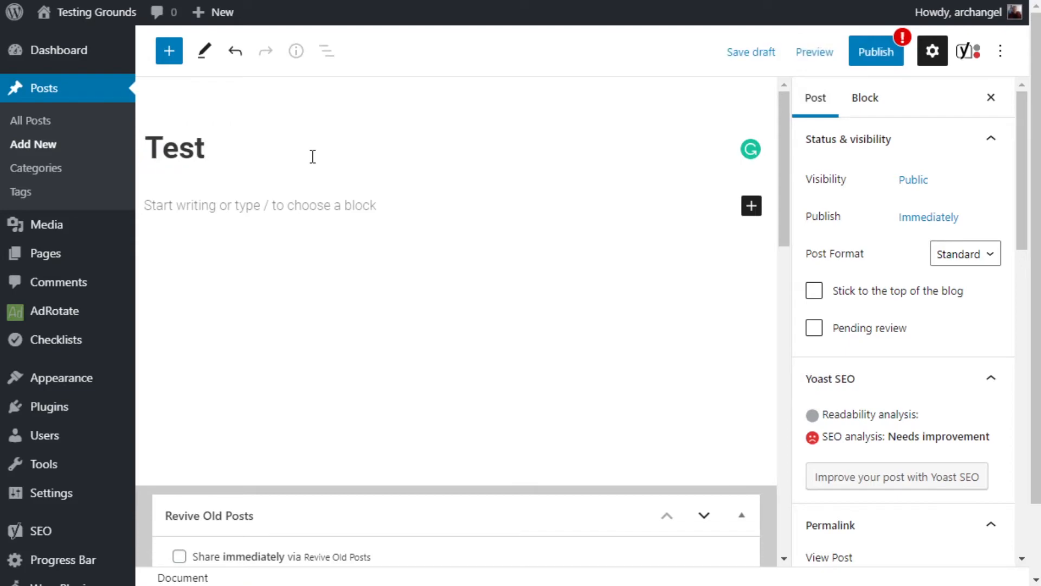
{"action": "key", "text": "Return"}
{"action": "type", "text": "This is a t"}
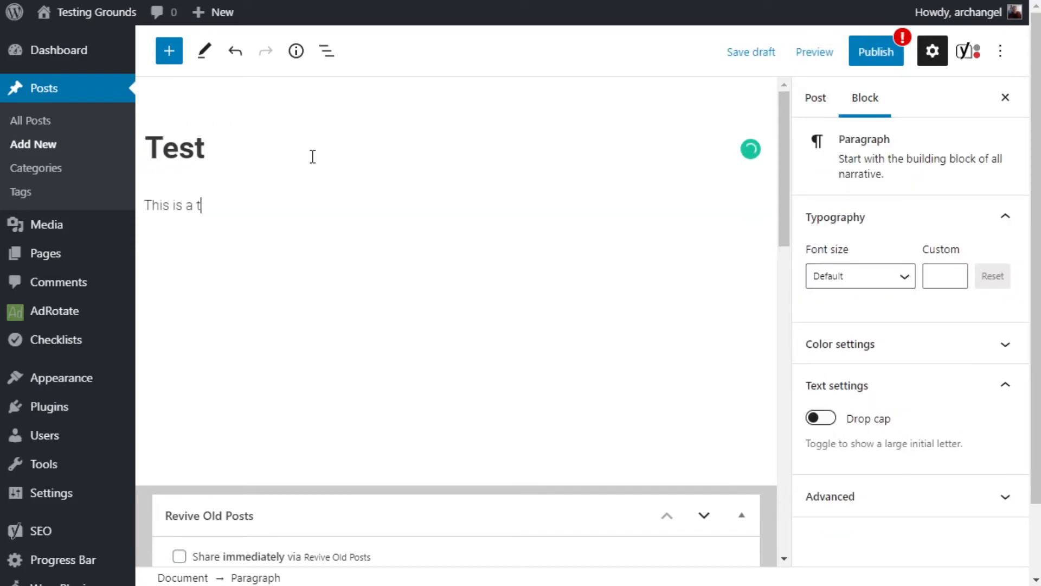
{"action": "type", "text": "est text."}
- Try to publish the post, review the unfinished tasks in the pre-publish checklist and return to editing
{"action": "left_click", "coordinate": [881, 54]}
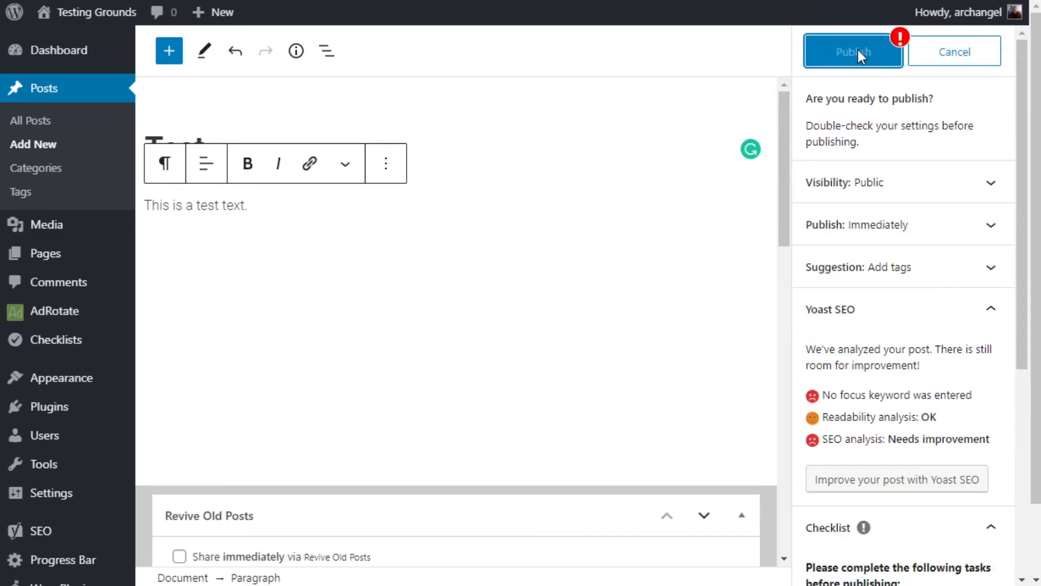
{"action": "scroll", "coordinate": [864, 320], "scroll_direction": "down", "scroll_amount": 6}
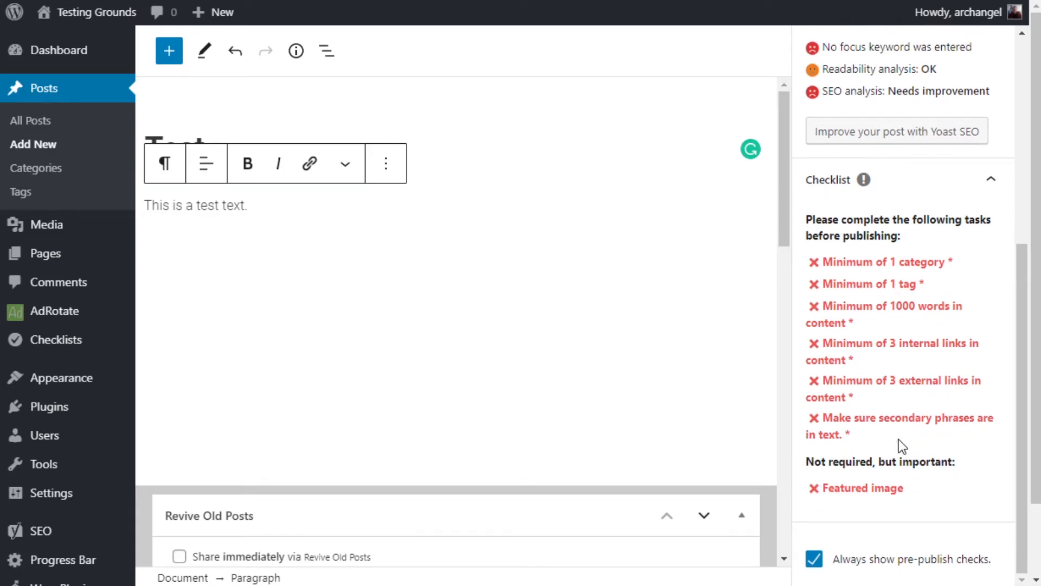
{"action": "key", "text": "Escape"}
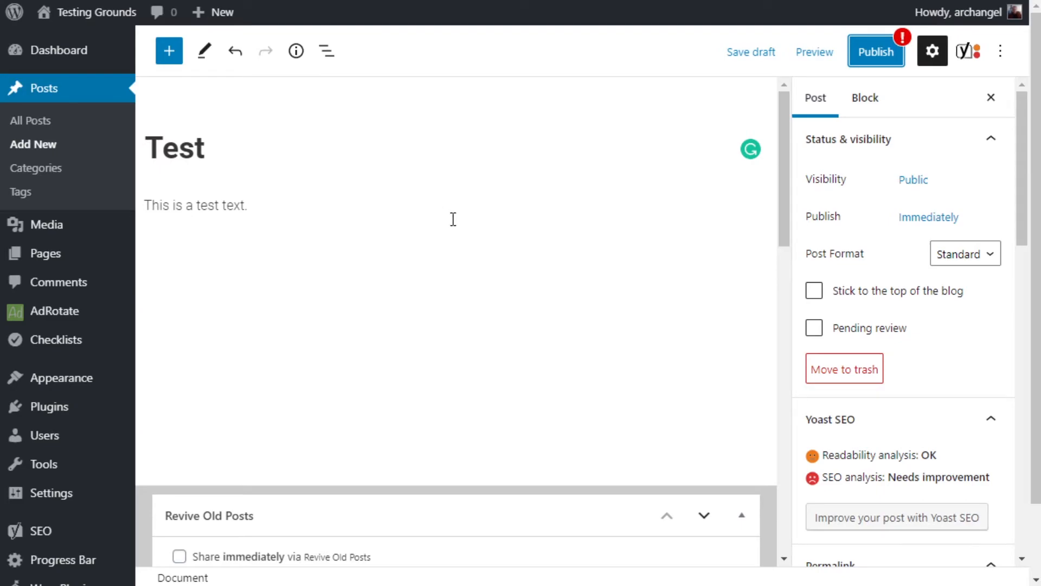
- Mark the custom task "Make sure secondary phrases are in text." as complete in the post's checklist
{"action": "scroll", "coordinate": [925, 212], "scroll_direction": "down", "scroll_amount": 5}
{"action": "scroll", "coordinate": [926, 214], "scroll_direction": "down", "scroll_amount": 9}
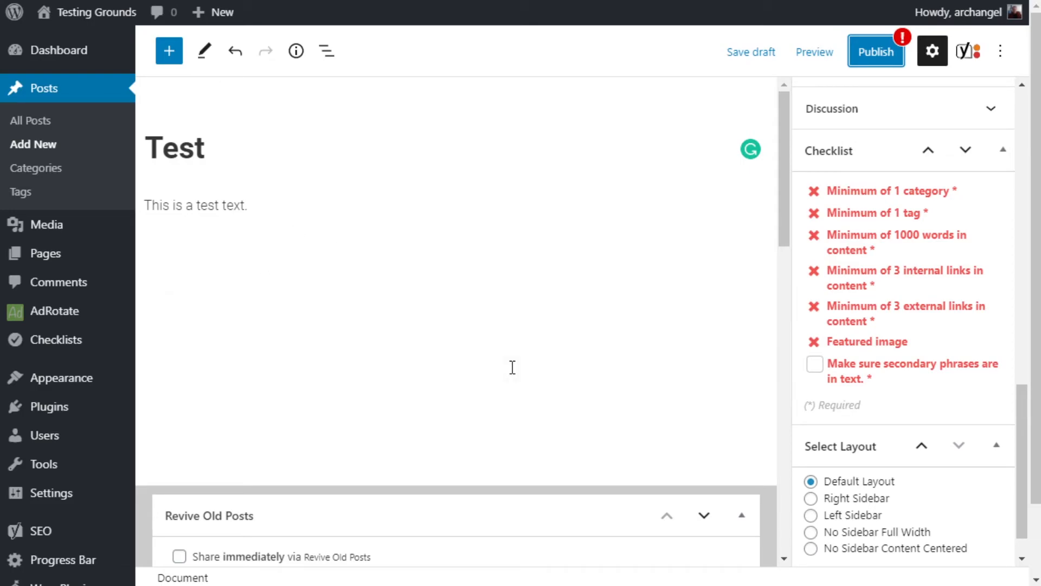
{"action": "left_click", "coordinate": [816, 364]}
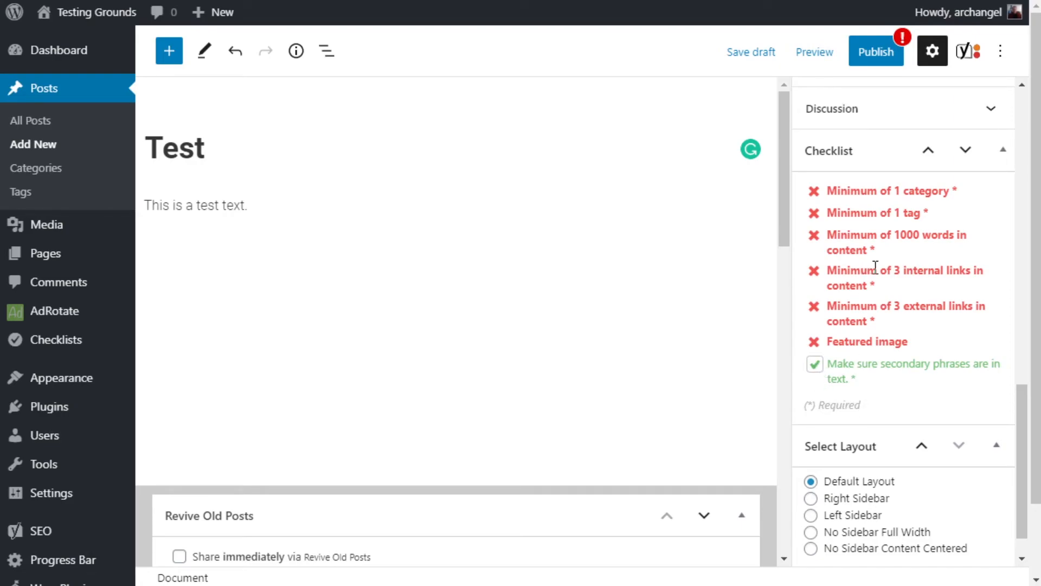
- Add the tag "test" to the post and check the tag requirement in its checklist
{"action": "scroll", "coordinate": [875, 267], "scroll_direction": "up", "scroll_amount": 5}
{"action": "scroll", "coordinate": [874, 275], "scroll_direction": "up", "scroll_amount": 3}
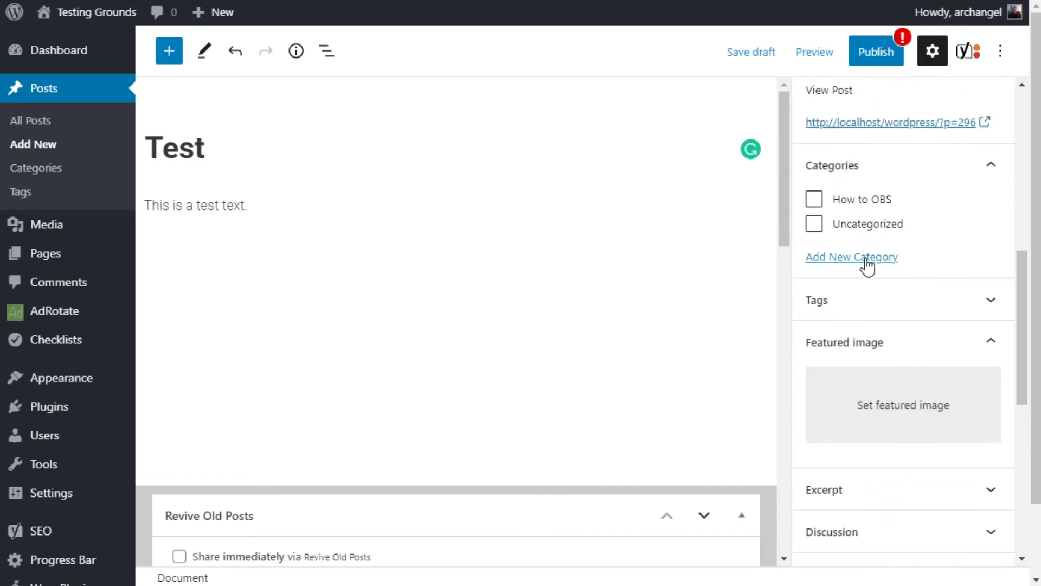
{"action": "left_click", "coordinate": [849, 302]}
{"action": "left_click", "coordinate": [857, 363]}
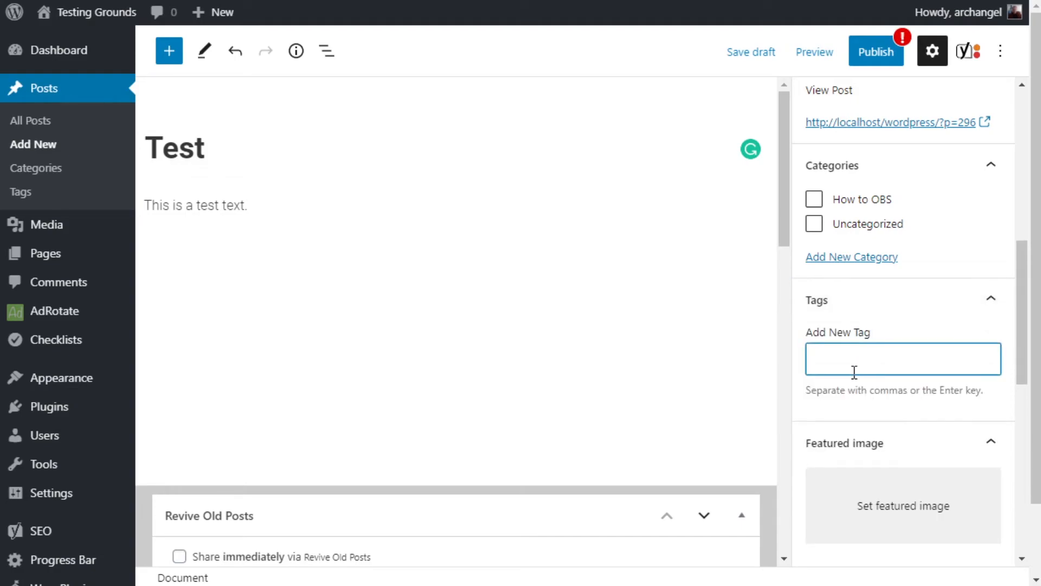
{"action": "type", "text": "test"}
{"action": "key", "text": "Return"}
{"action": "scroll", "coordinate": [900, 323], "scroll_direction": "down", "scroll_amount": 8}
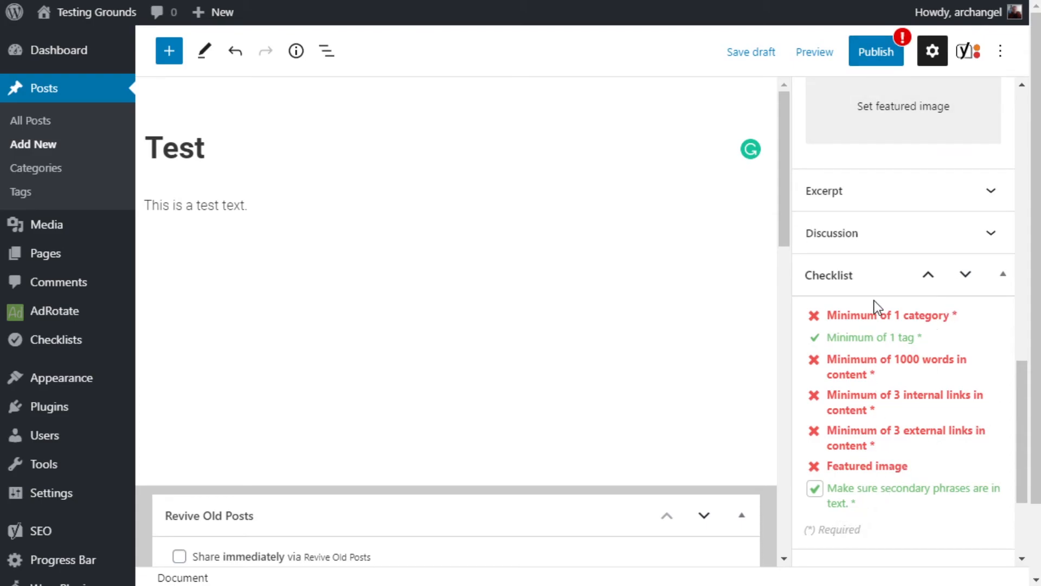
- Review the remaining pre-publish checklist tasks for the tagged post and cancel publishing
{"action": "left_click", "coordinate": [876, 52]}
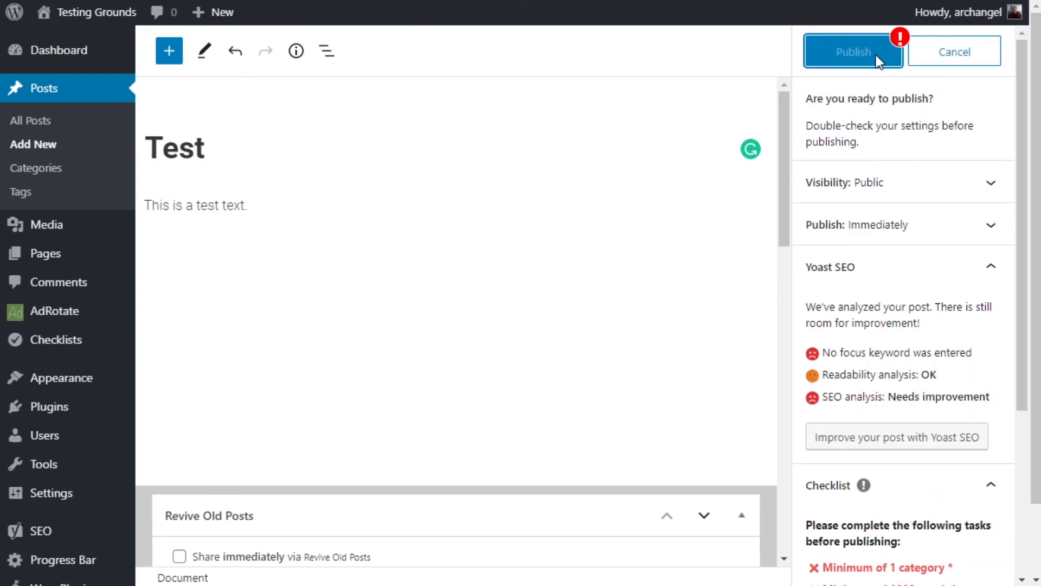
{"action": "scroll", "coordinate": [885, 256], "scroll_direction": "down", "scroll_amount": 3}
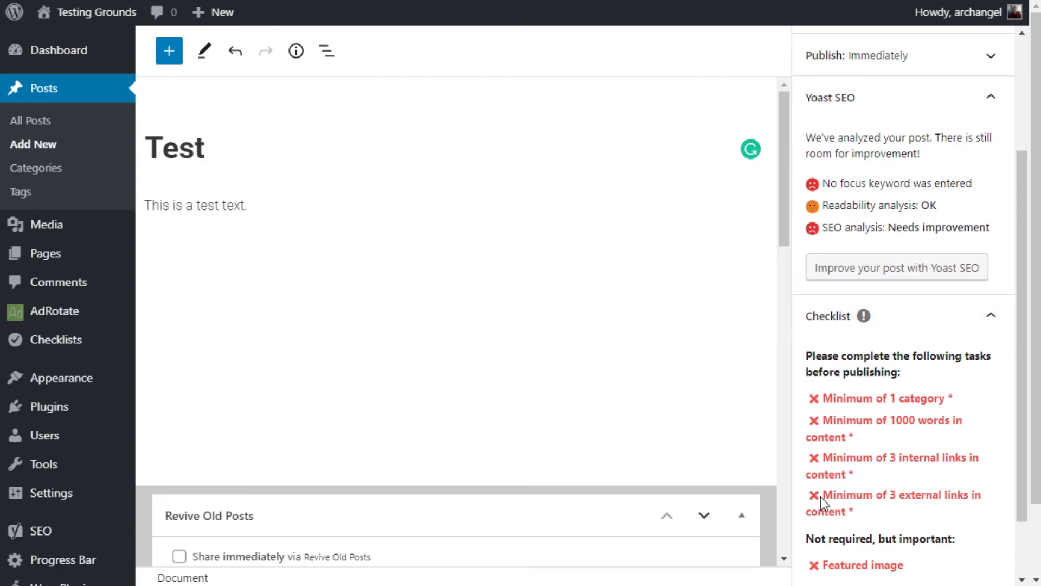
{"action": "scroll", "coordinate": [939, 367], "scroll_direction": "up", "scroll_amount": 5}
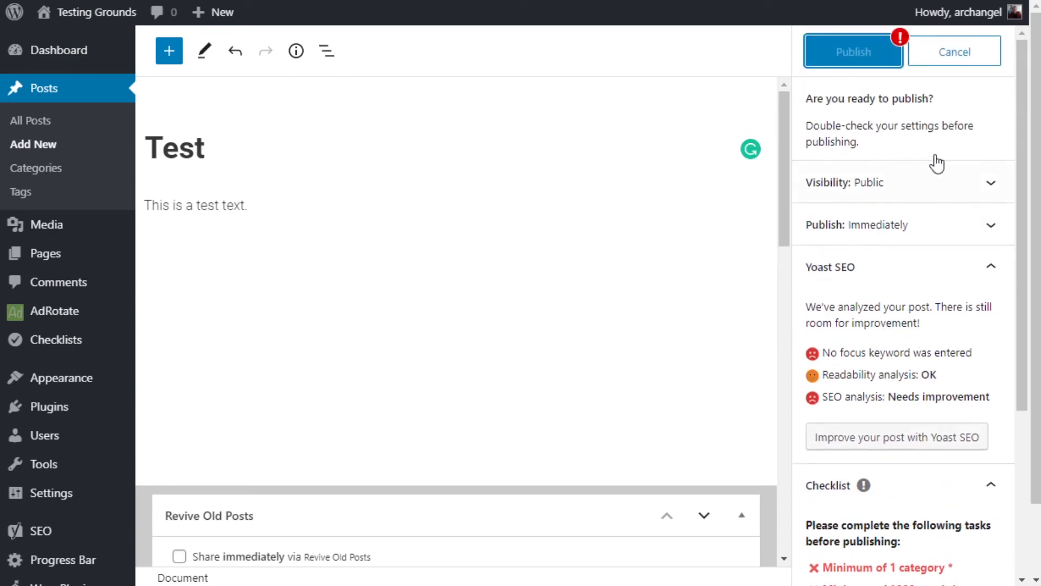
{"action": "left_click", "coordinate": [957, 53]}
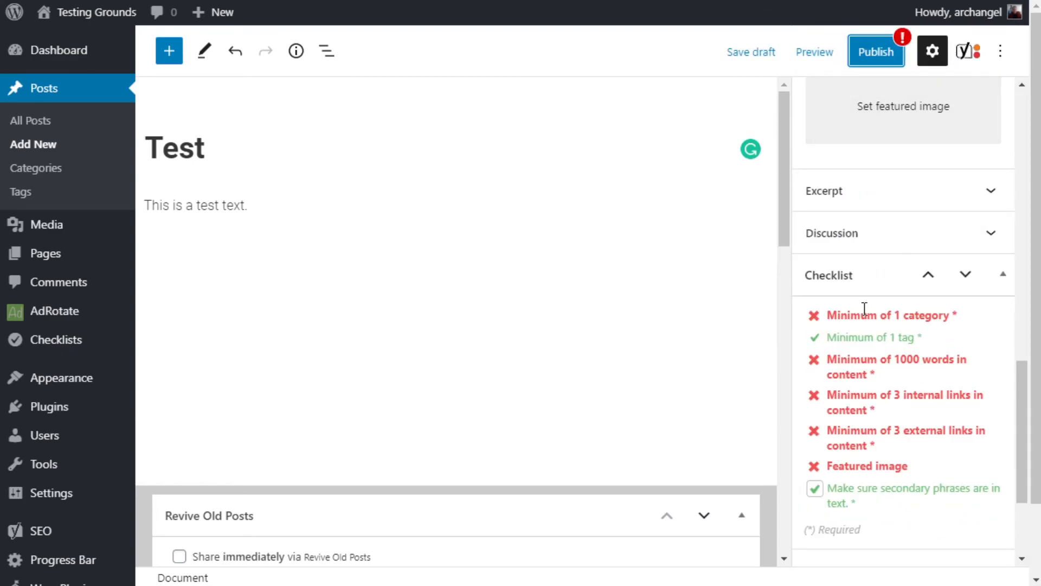